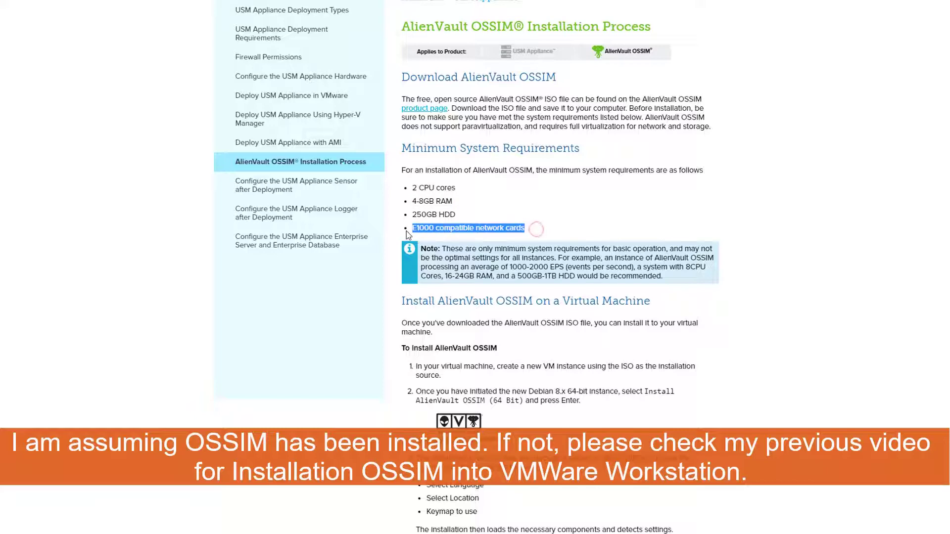
Step: Review the OSSIM installation requirements, highlighting the E1000 network card requirement
click(601, 376)
scroll(603, 380, down, 8)
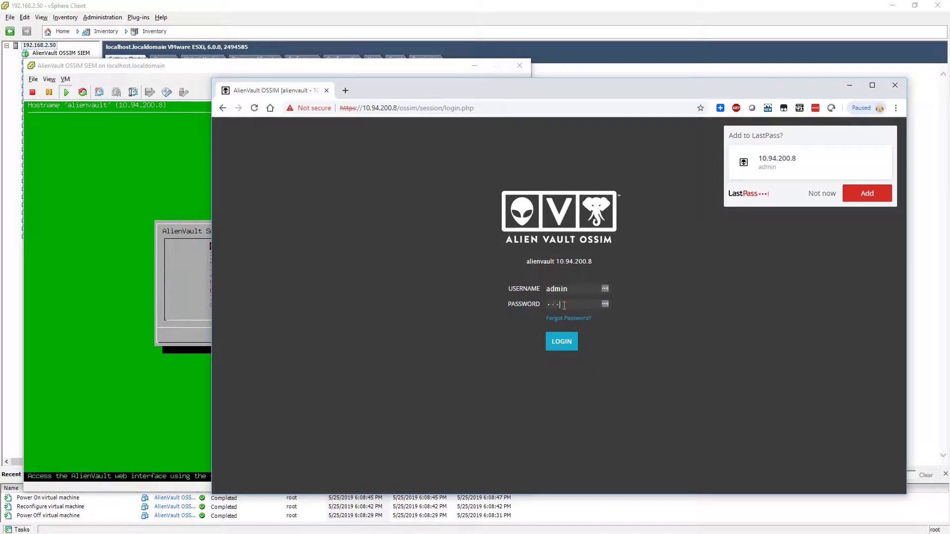
Step: Log in to OSSIM as admin and decline saving the password
text(****)
key(Return)
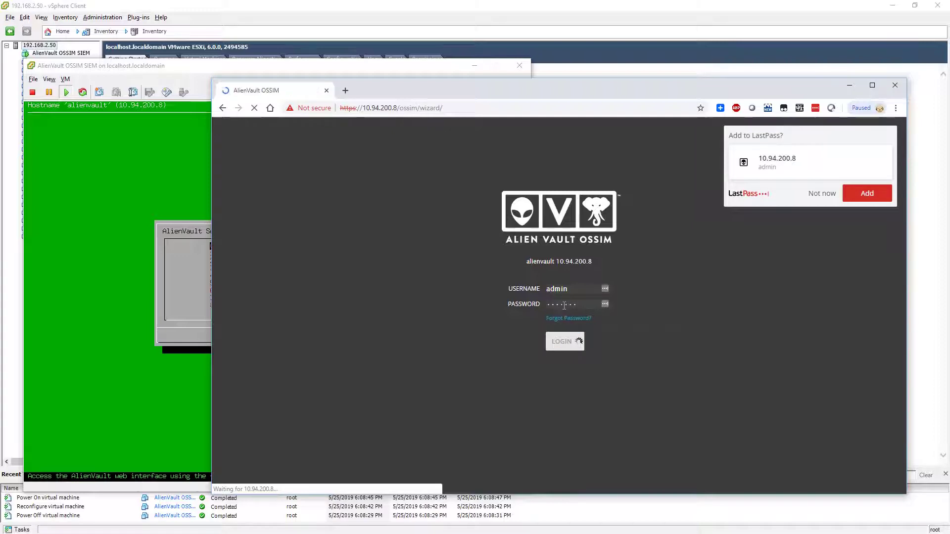
click(822, 193)
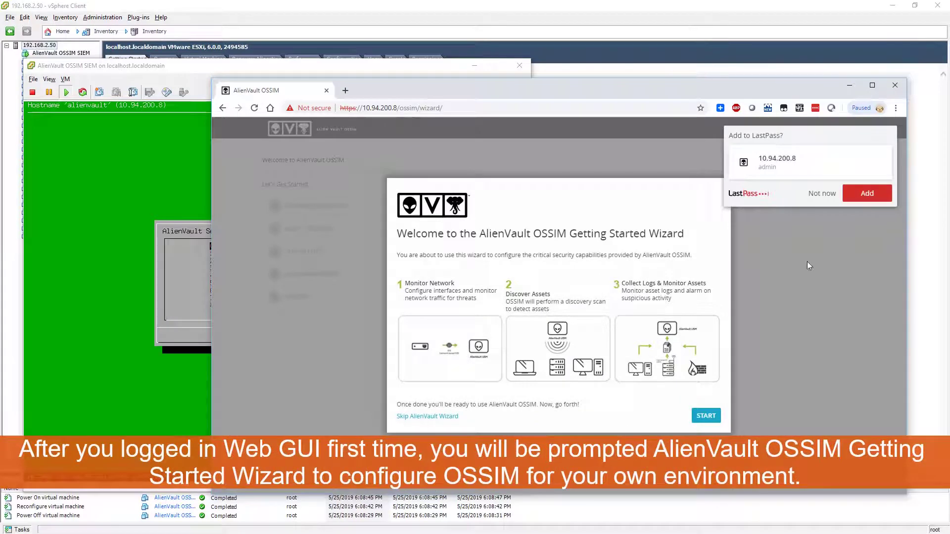
click(822, 193)
Step: Run the Getting Started wizard with default network, asset and HIDS settings, skipping Log Management and OTX
click(706, 417)
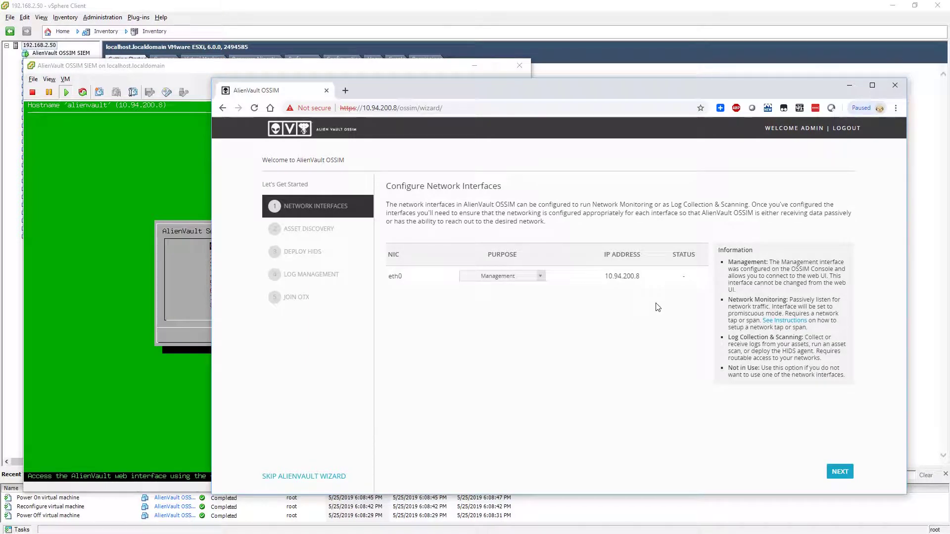
click(840, 472)
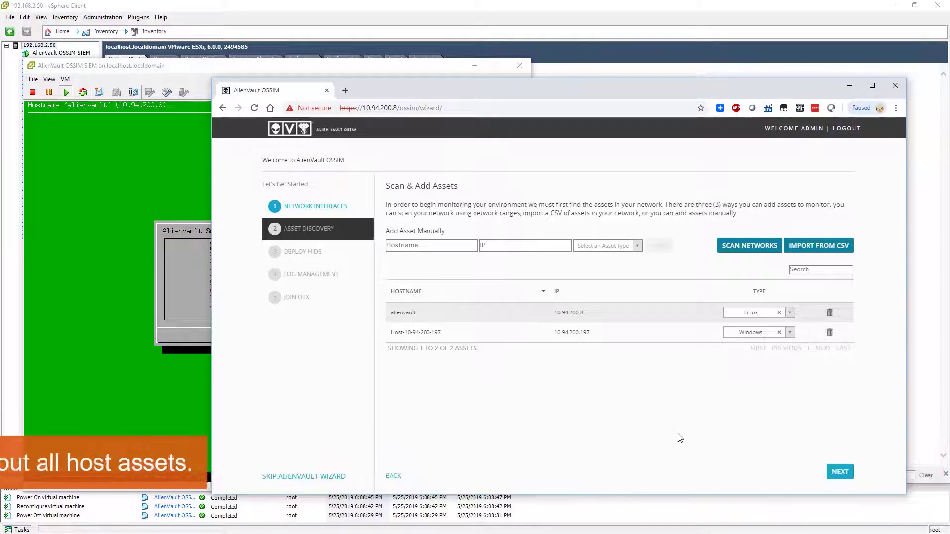
click(840, 472)
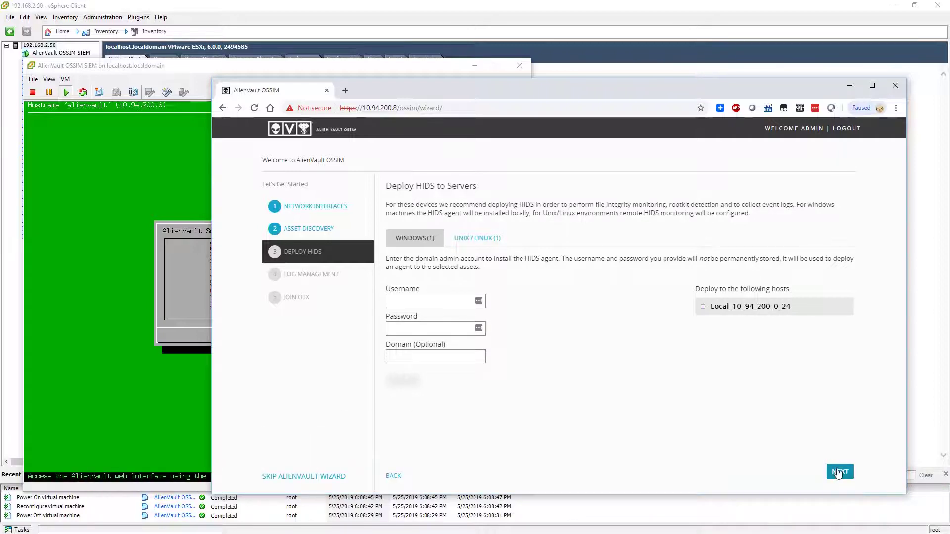
click(839, 472)
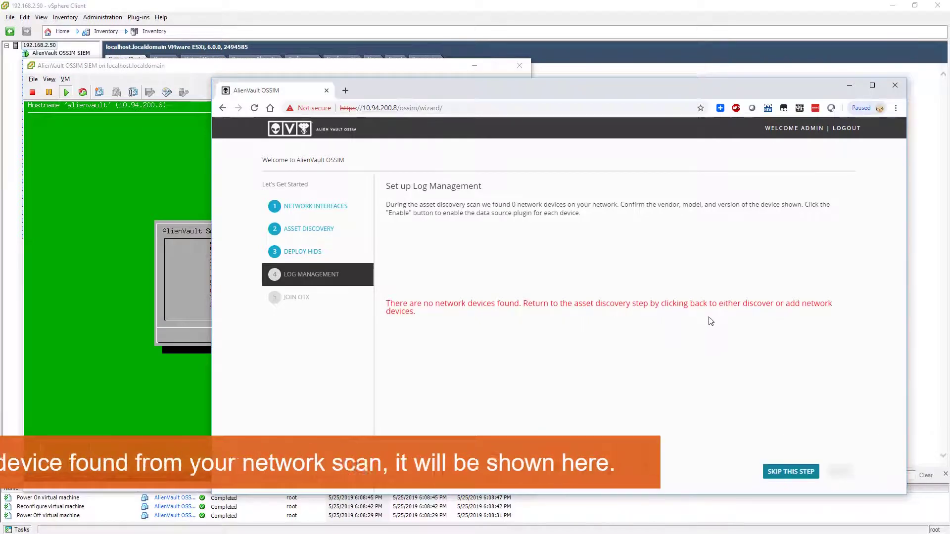
click(791, 473)
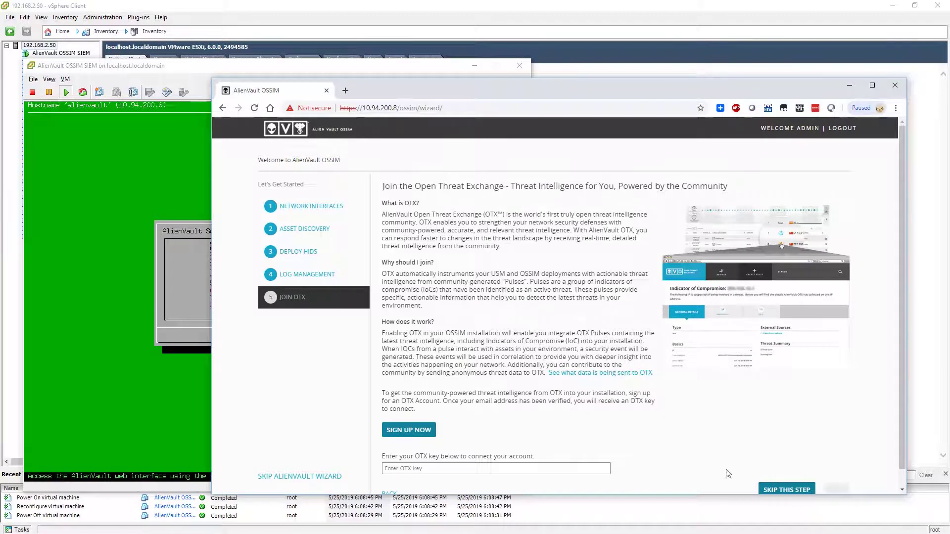
scroll(791, 475, down, 1)
click(794, 472)
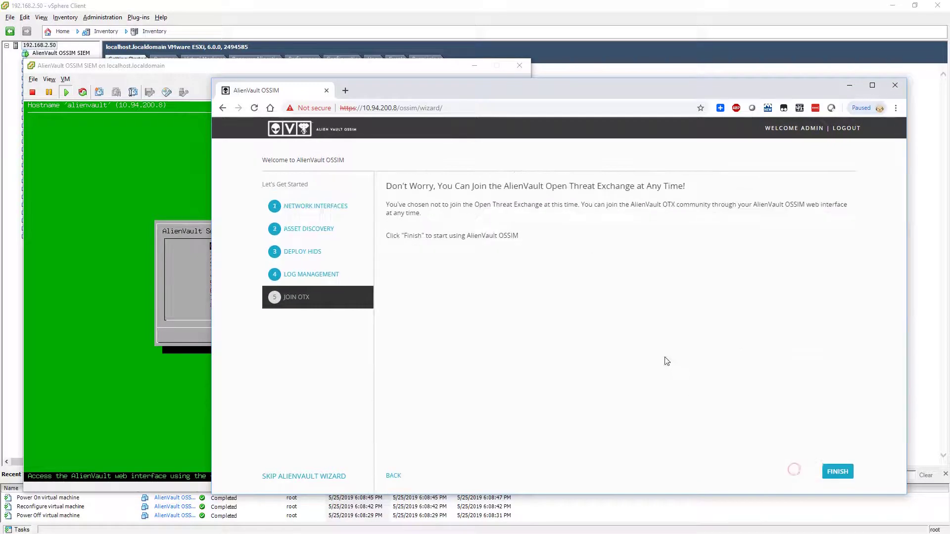
click(837, 472)
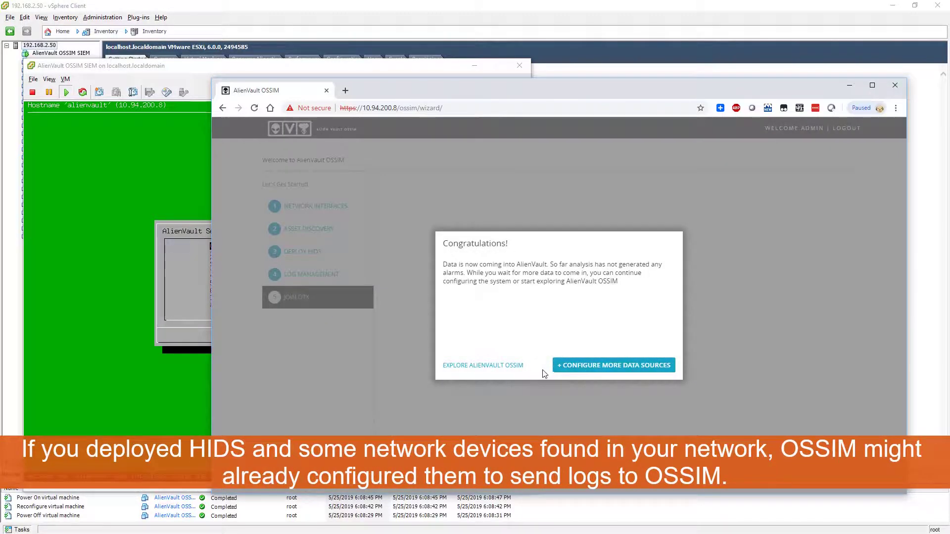
Step: Enter the OSSIM interface, maximize the browser and view the Tickets dashboard
click(509, 366)
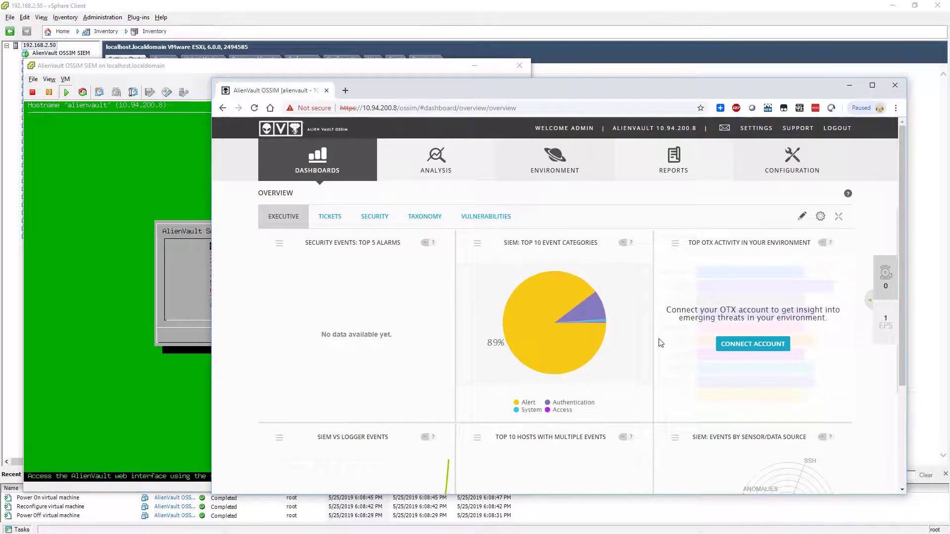
scroll(661, 342, down, 2)
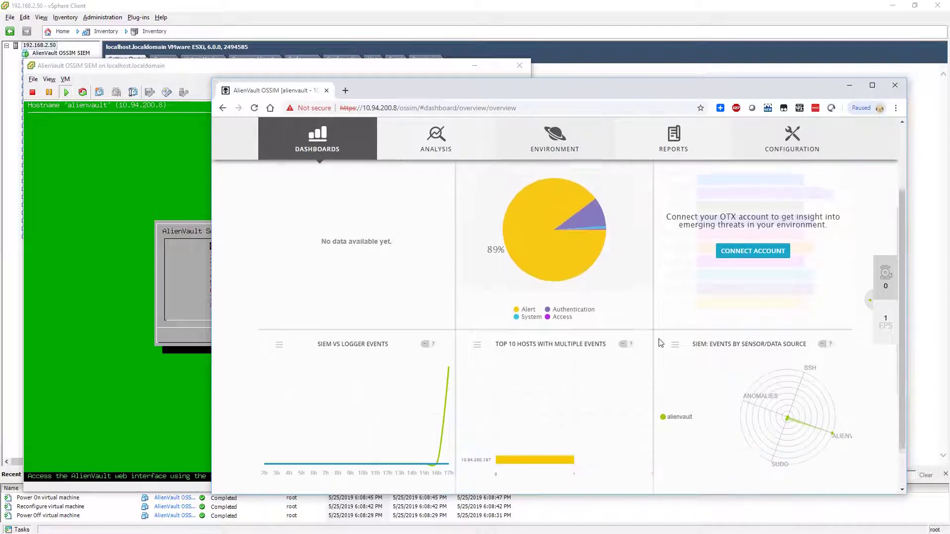
scroll(660, 342, up, 2)
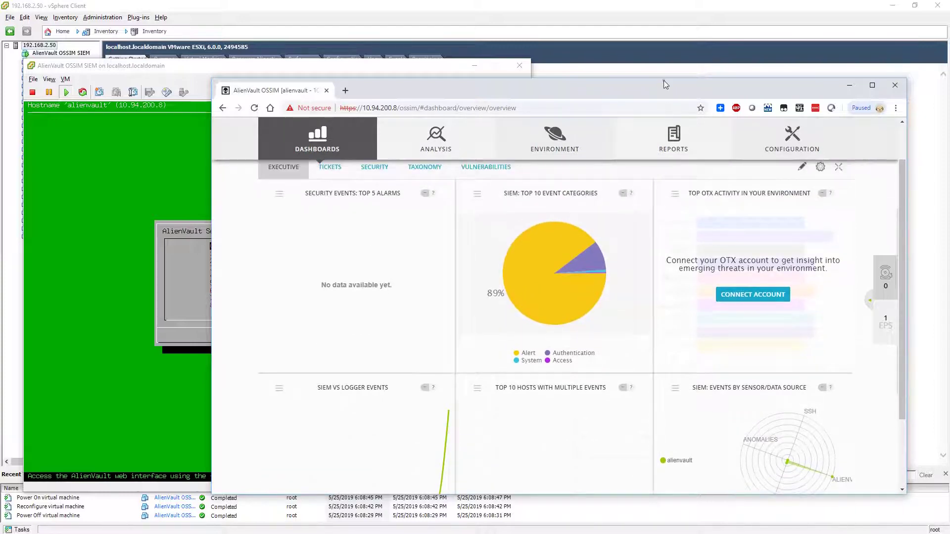
double_click(664, 80)
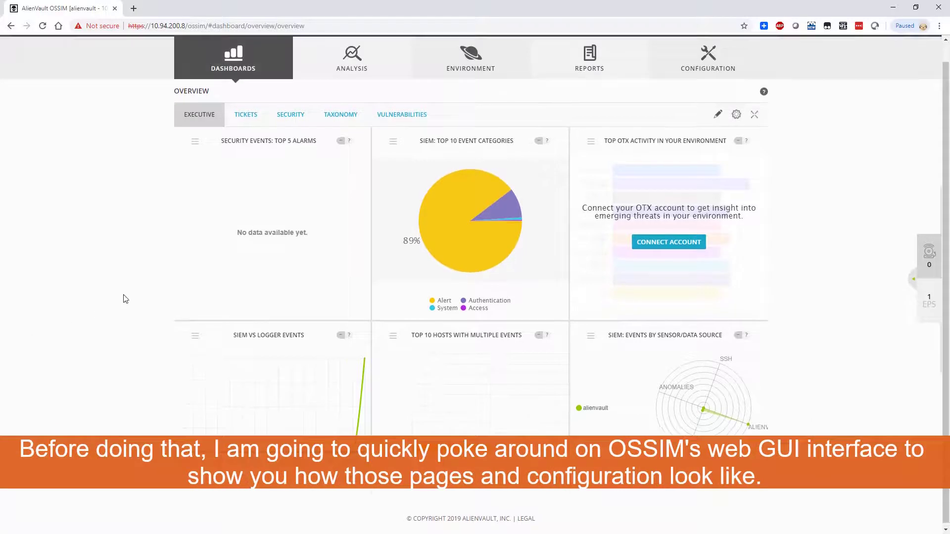
scroll(124, 297, up, 1)
click(250, 136)
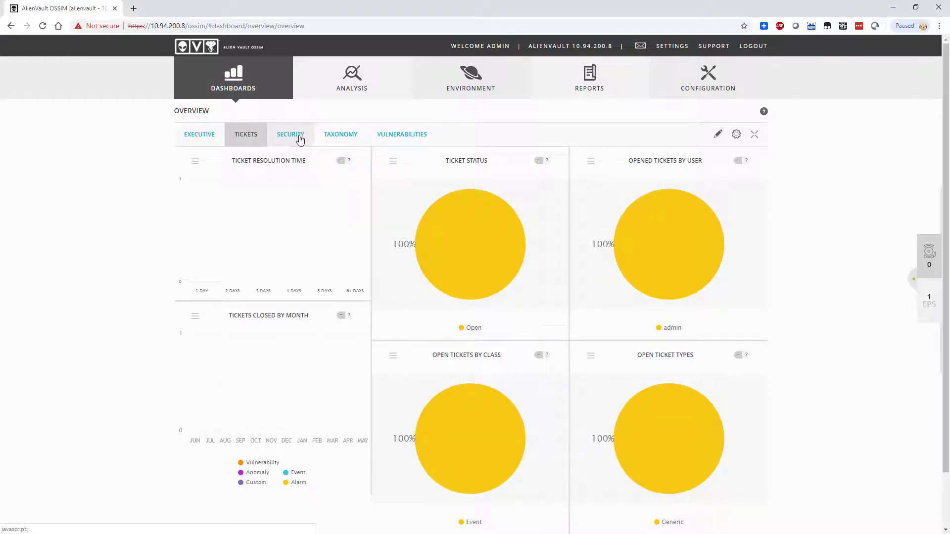
Step: Review the 658 Security Events (SIEM), then go to the Administration Users list
mouse_move(364, 97)
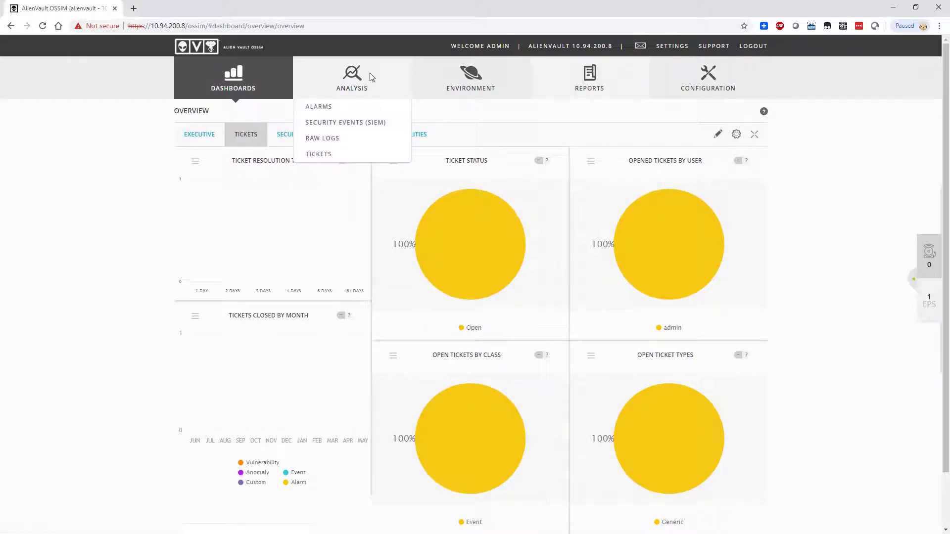
click(355, 121)
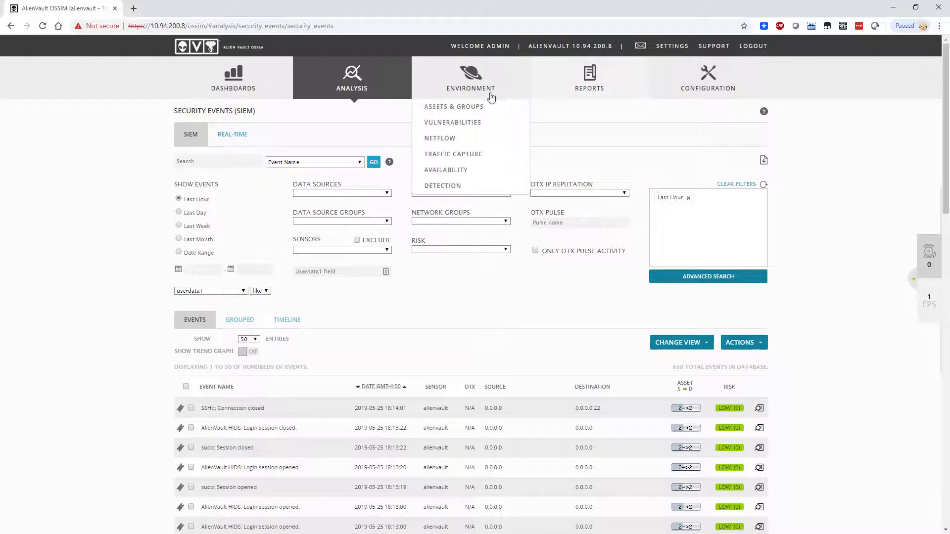
mouse_move(581, 93)
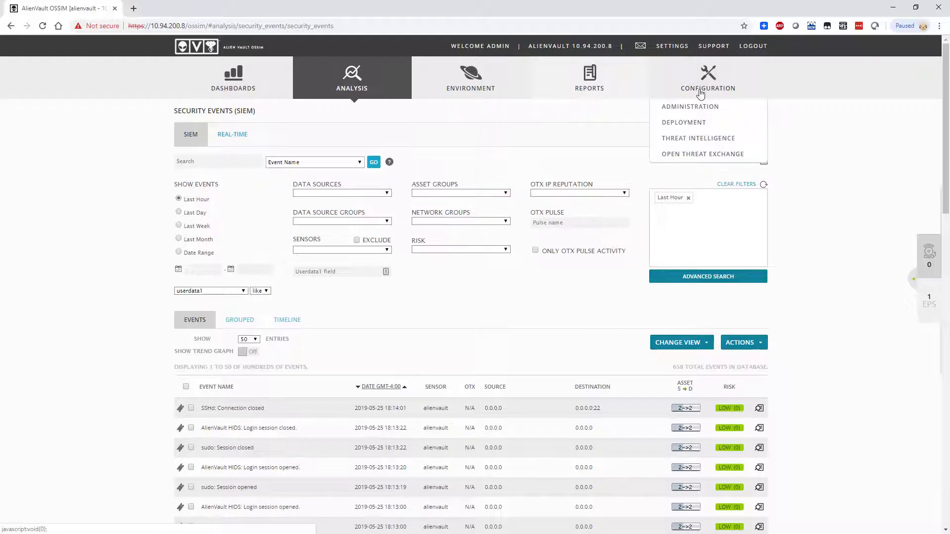
click(701, 104)
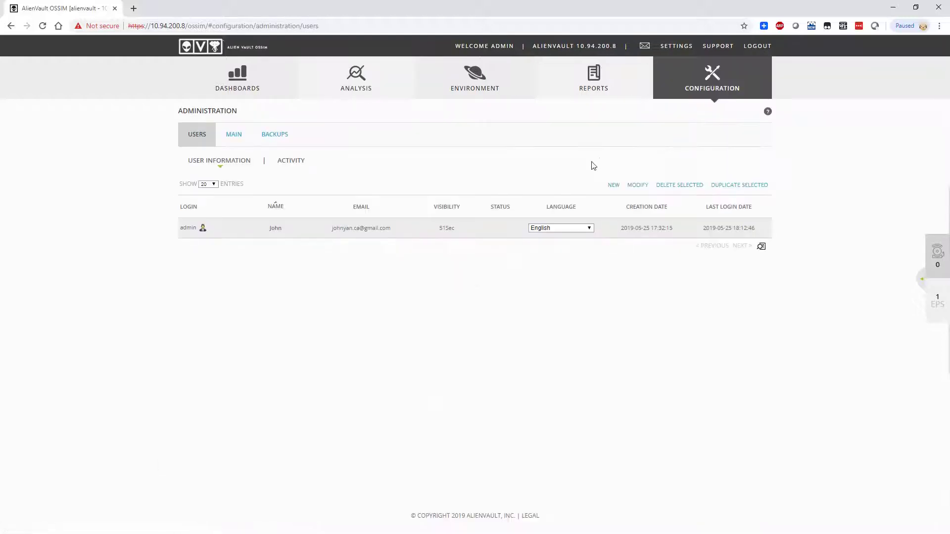
Step: Browse the Deployment settings' sensor and server lists
mouse_move(704, 82)
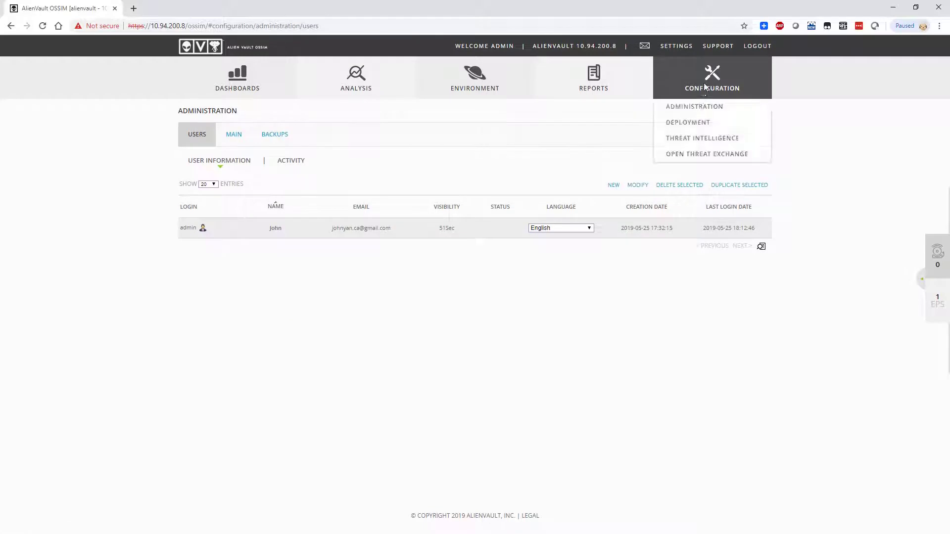
click(695, 121)
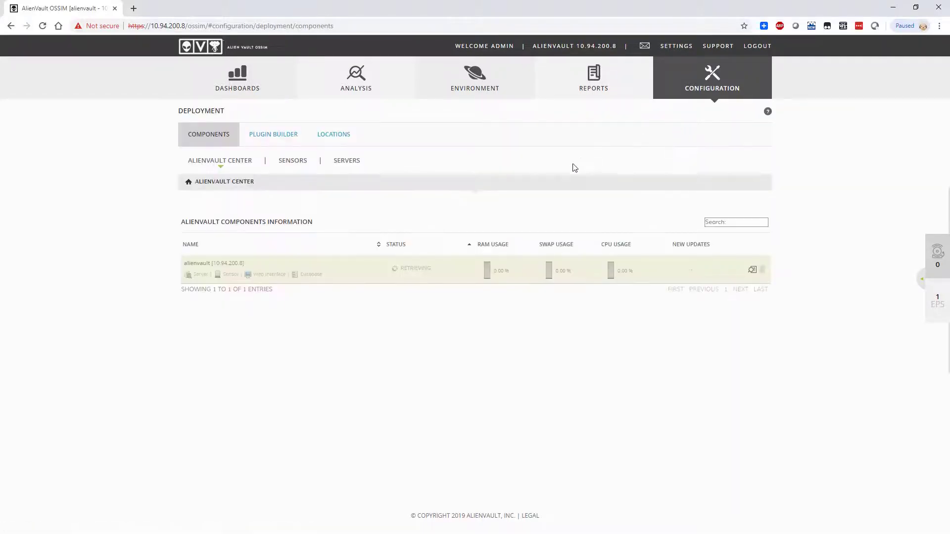
click(303, 161)
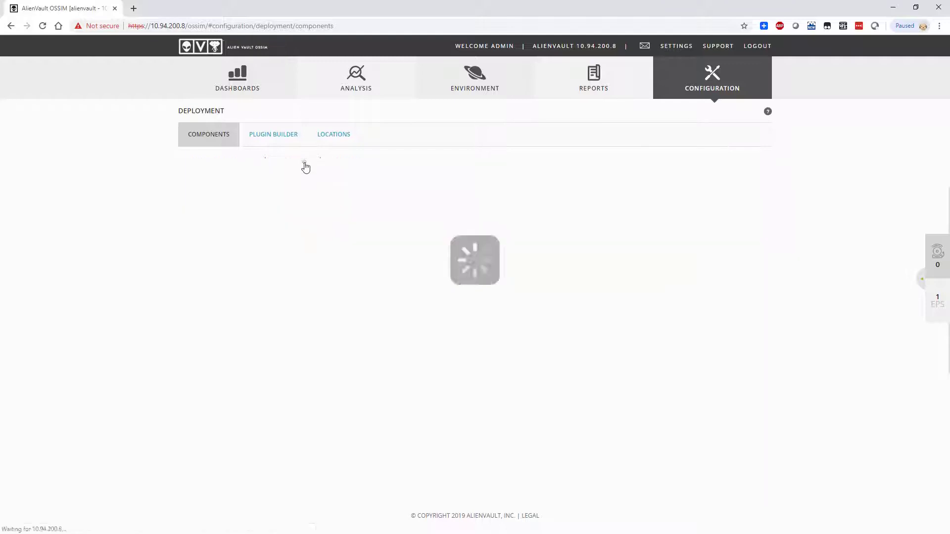
click(337, 162)
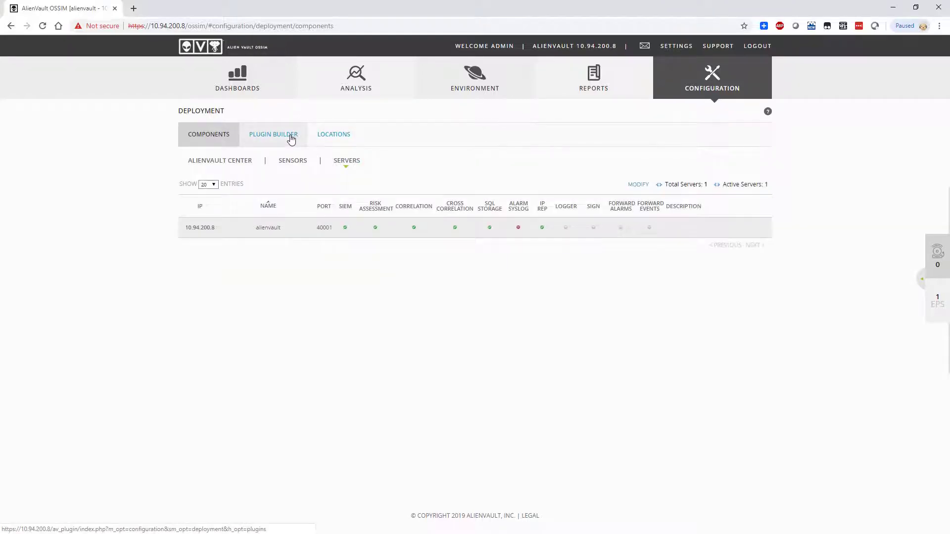
Step: Look through the plugin builder and locations, opening then closing the Add New Plugin dialog
click(291, 140)
click(346, 136)
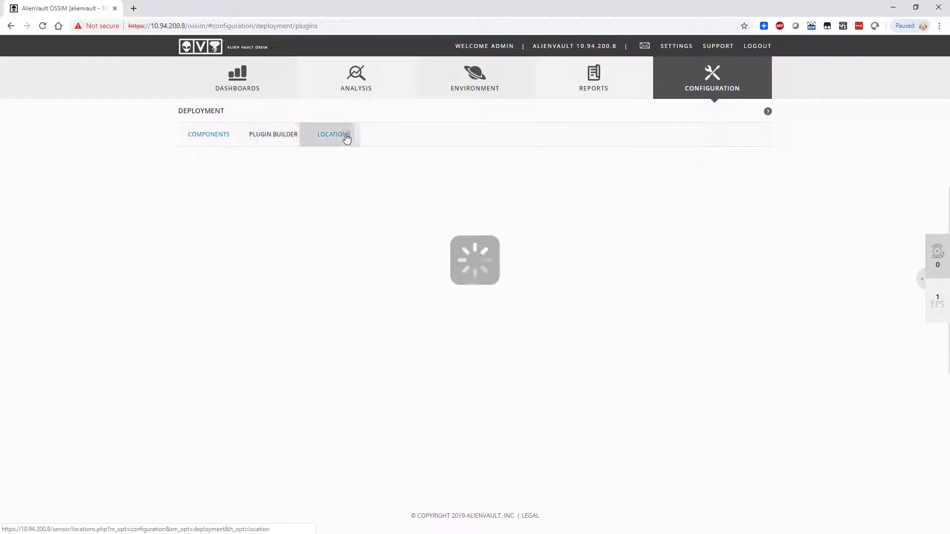
click(304, 136)
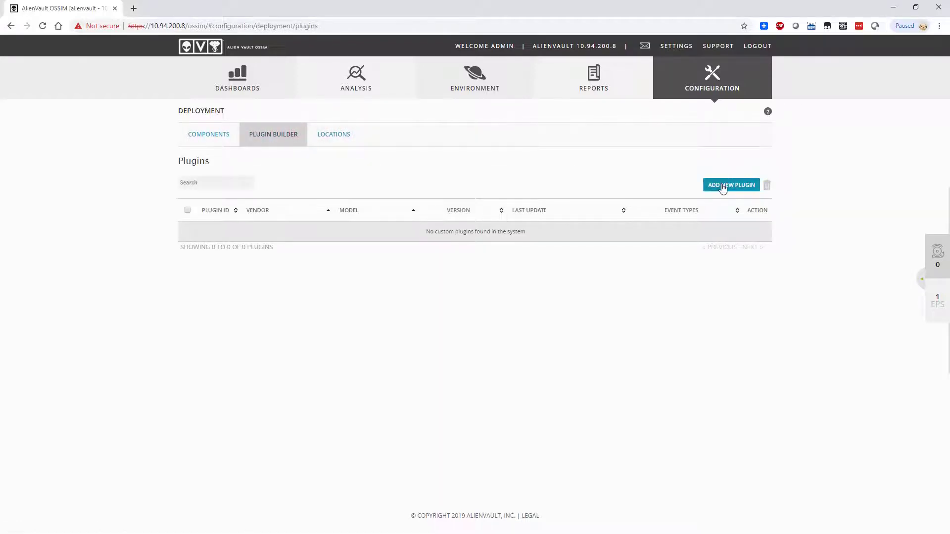
click(722, 184)
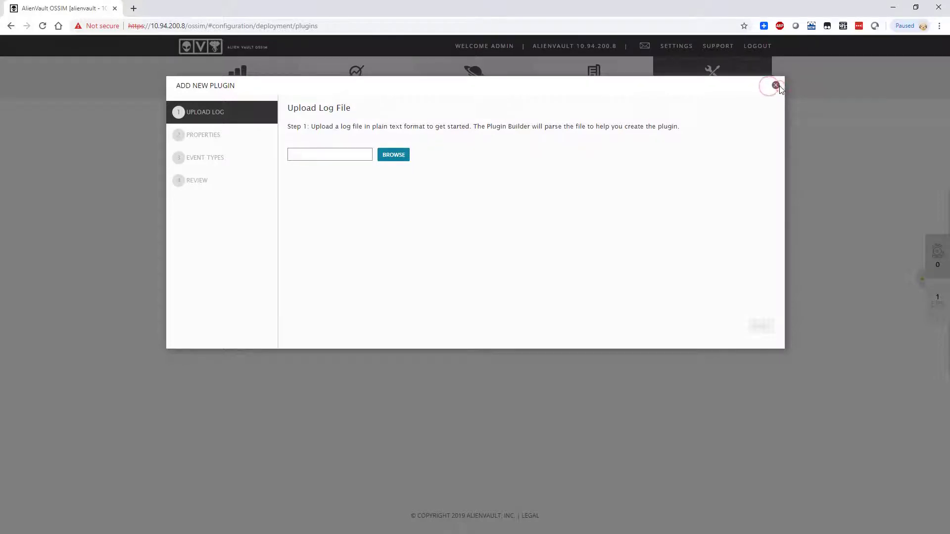
click(775, 86)
Step: View the Administration Main configuration sections
mouse_move(738, 73)
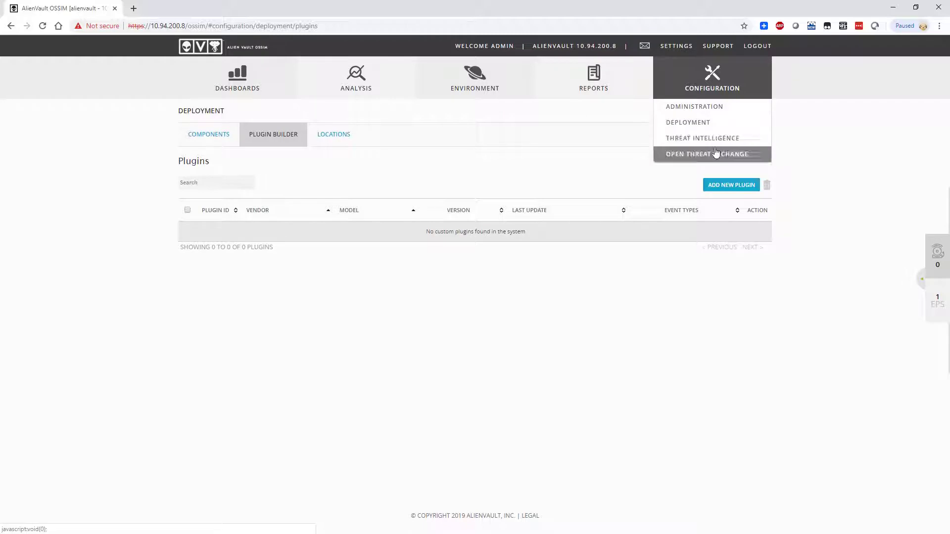
click(699, 112)
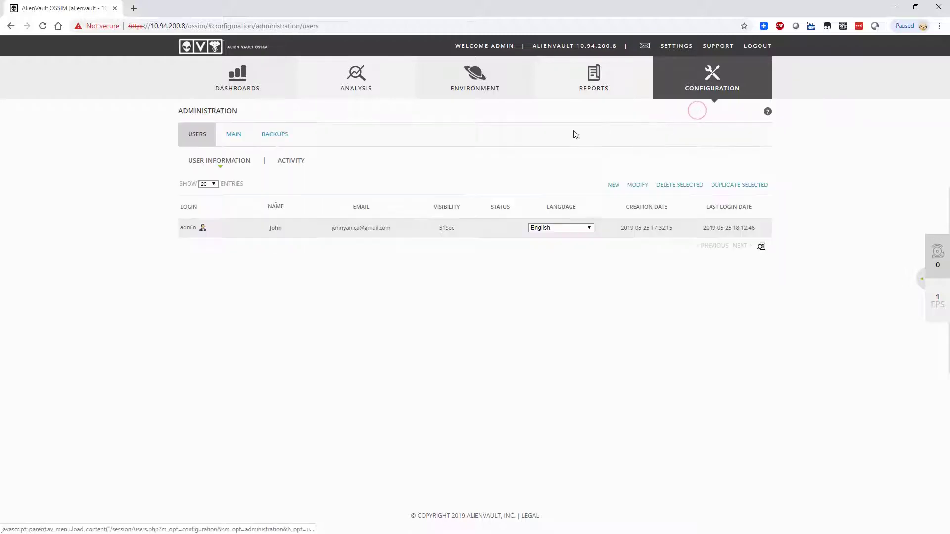
click(223, 141)
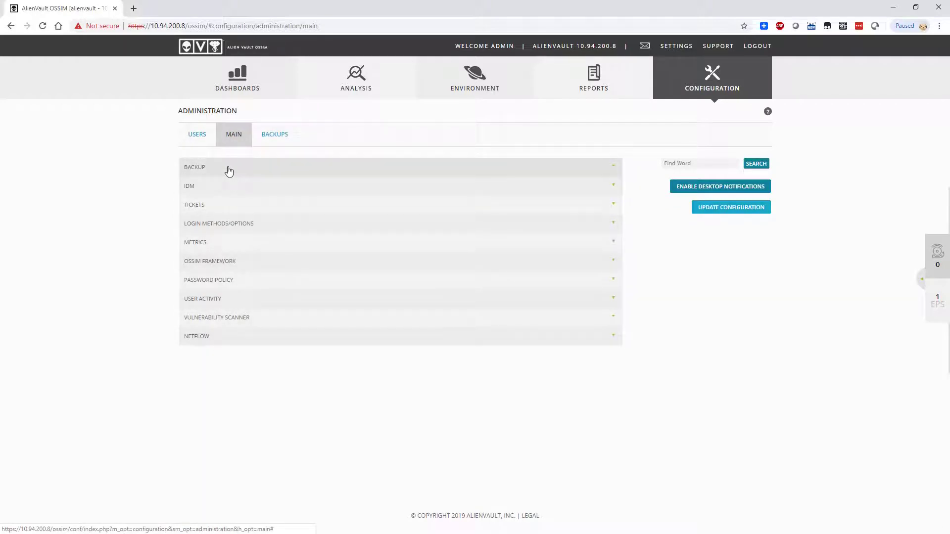
mouse_move(428, 68)
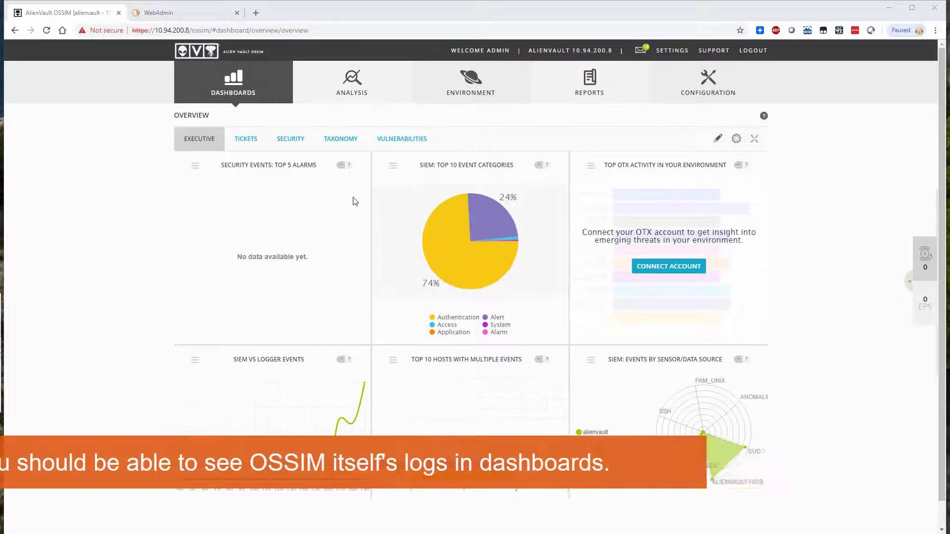
Step: Log in to Sophos UTM WebAdmin as admin after re-entering the password, and open Logging & Reporting > Log Settings
click(182, 15)
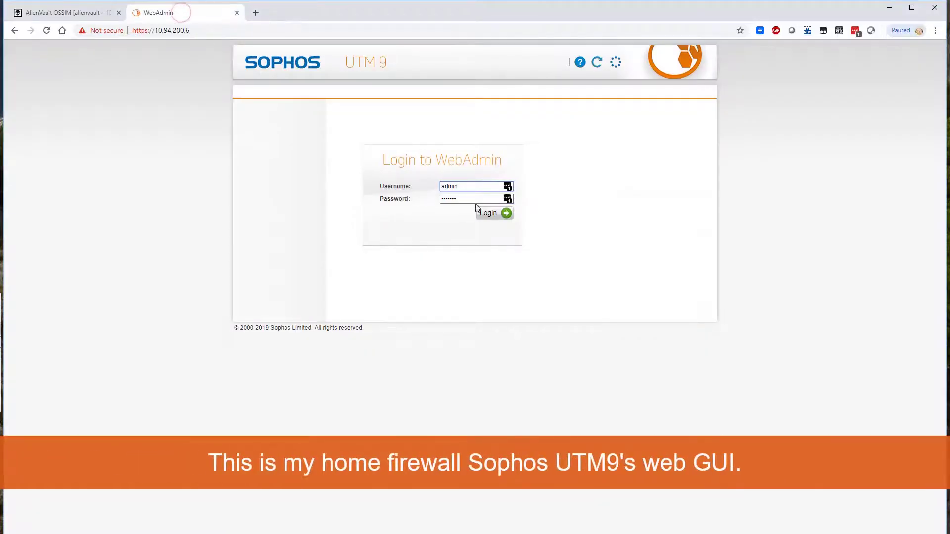
click(495, 215)
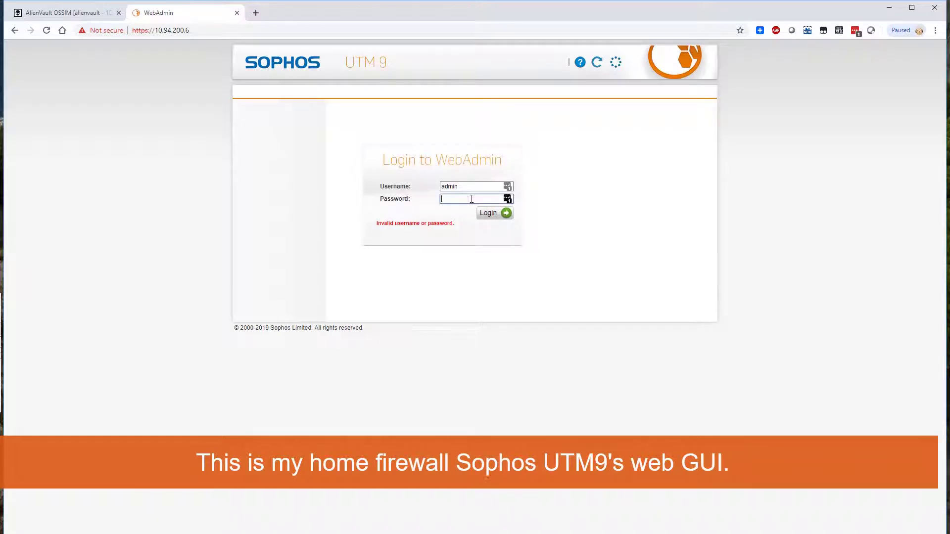
click(472, 199)
text(x)
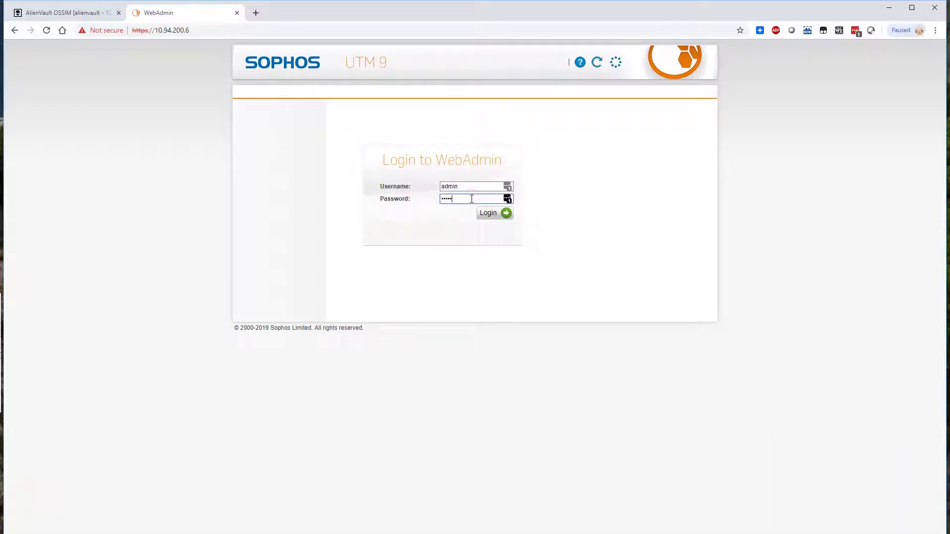
key(Return)
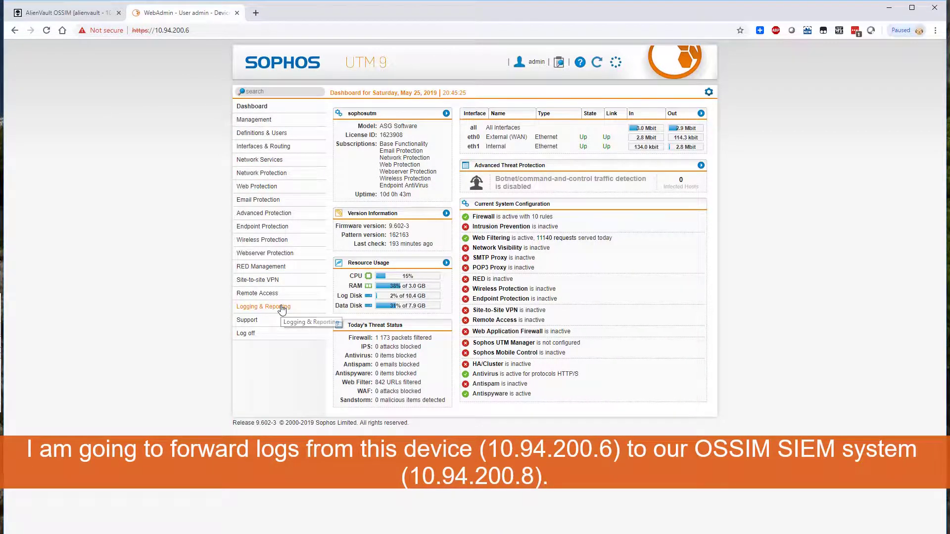
click(281, 307)
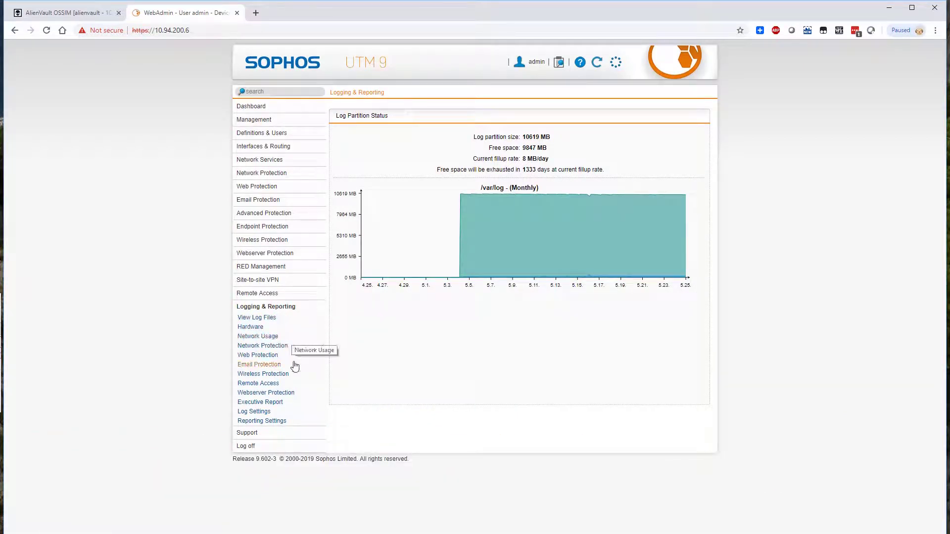
click(277, 412)
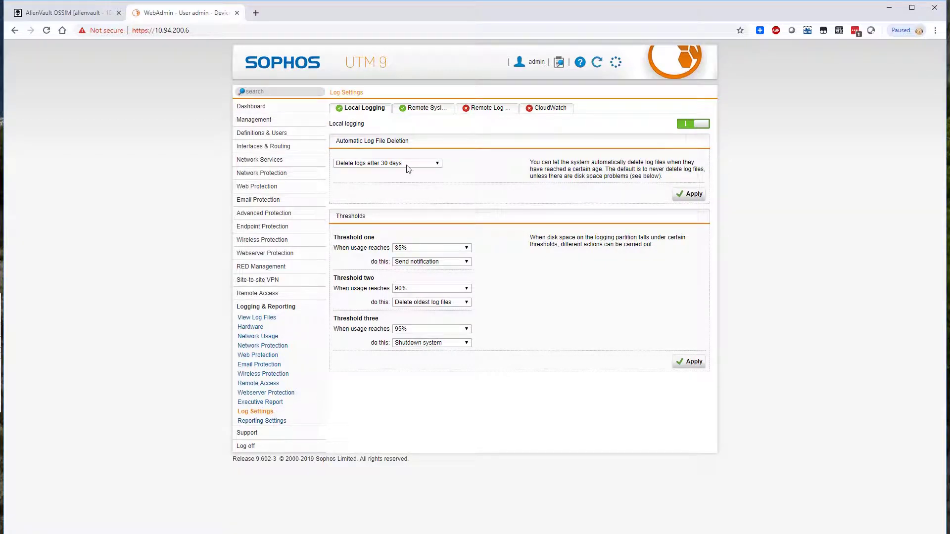
Step: Inspect the OSSIM remote syslog server entry sending all logs, closing it unchanged
click(421, 108)
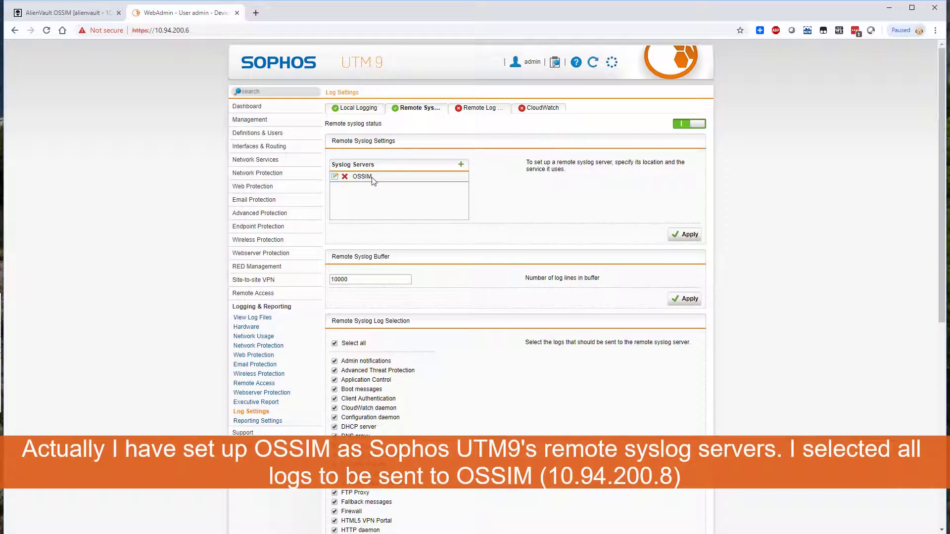
click(335, 178)
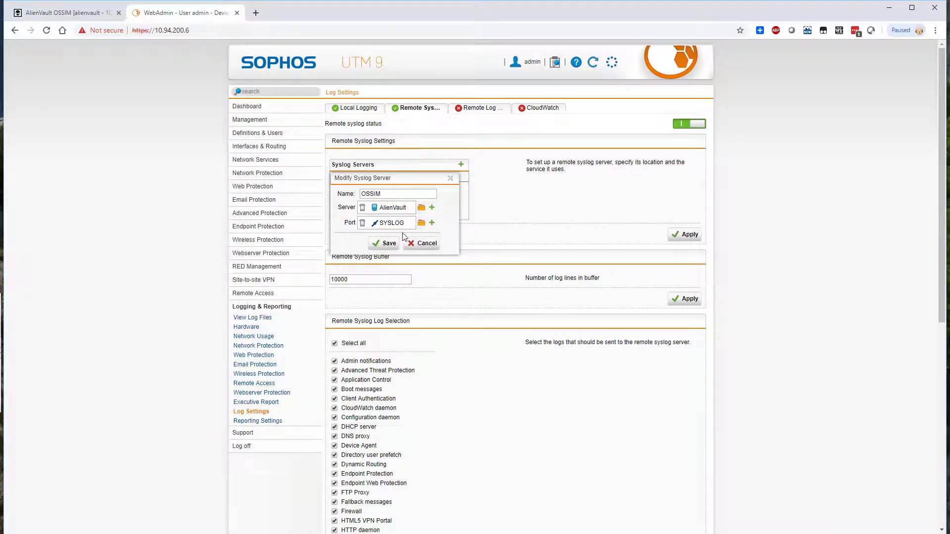
mouse_move(404, 212)
mouse_move(389, 226)
click(423, 243)
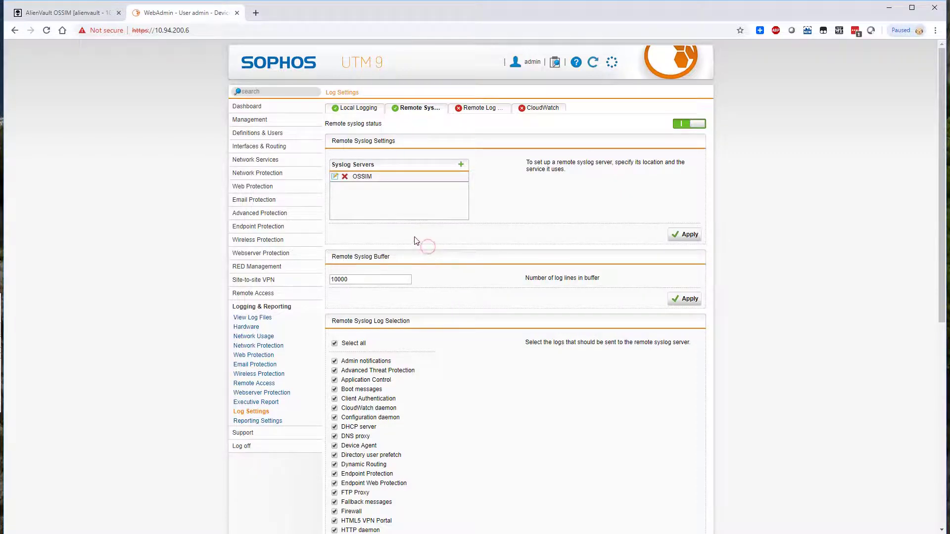
scroll(364, 212, down, 3)
scroll(366, 136, up, 3)
Step: Check the Remote Log File Archives settings, return to Remote Syslog Server, then go back to OSSIM
click(477, 113)
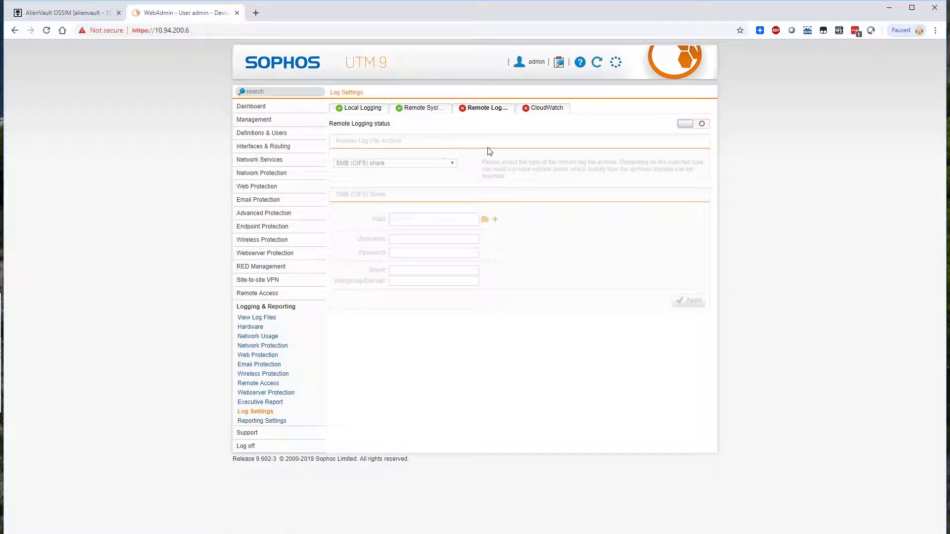
click(421, 112)
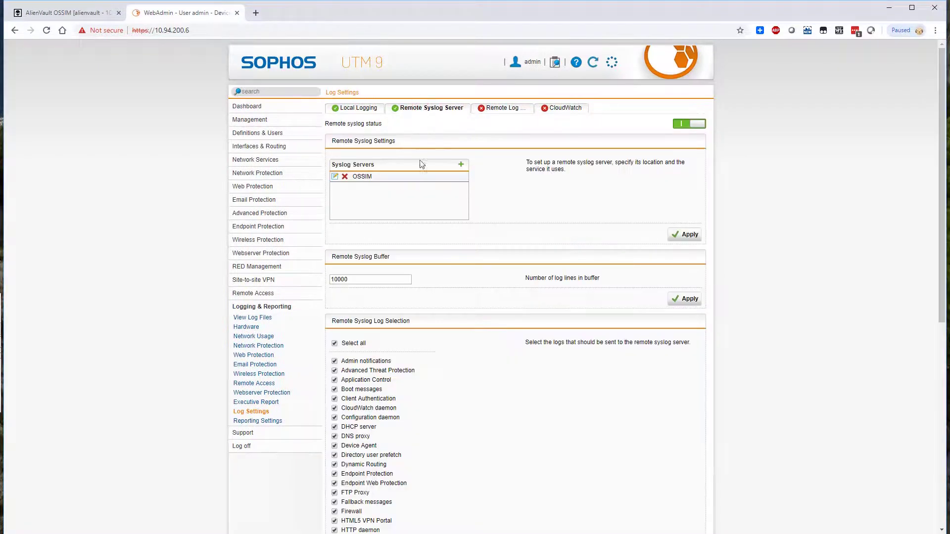
scroll(420, 321, down, 6)
scroll(419, 346, down, 2)
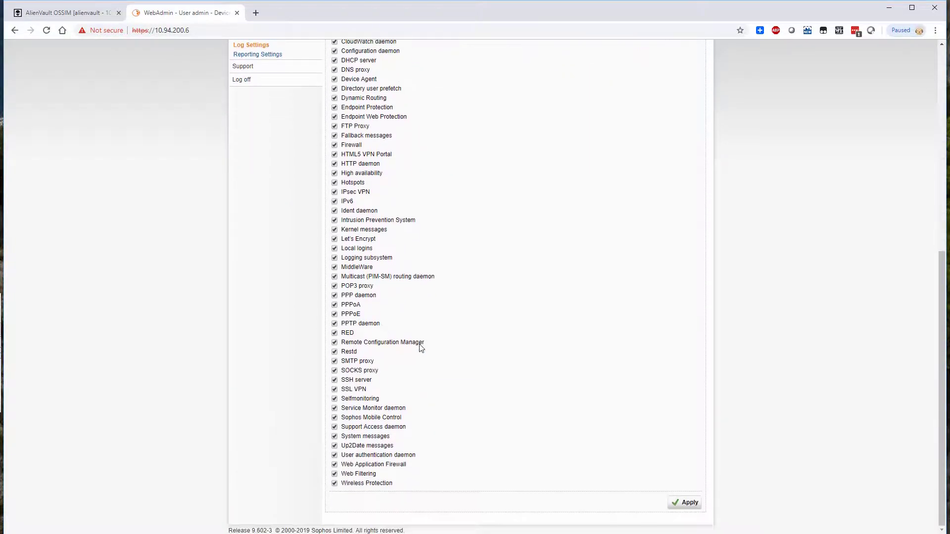
scroll(570, 411, up, 7)
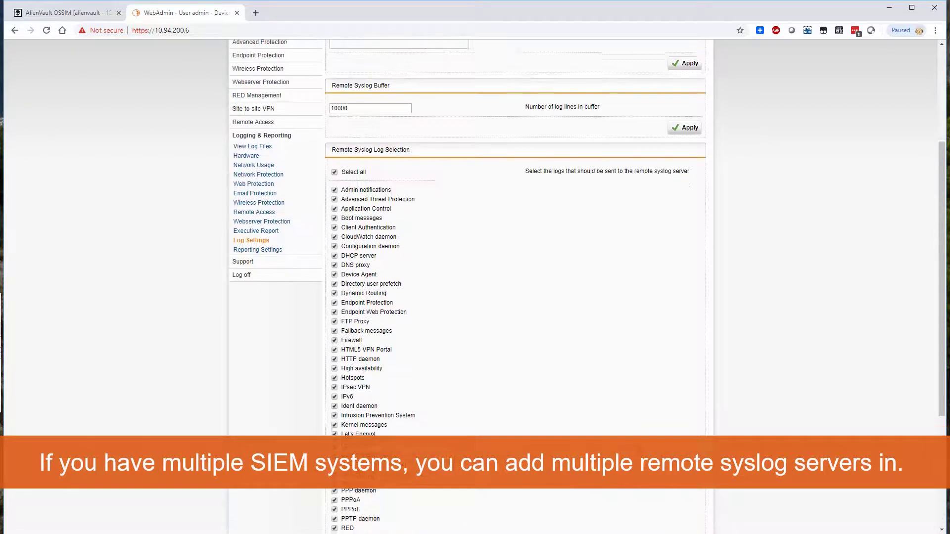
click(44, 12)
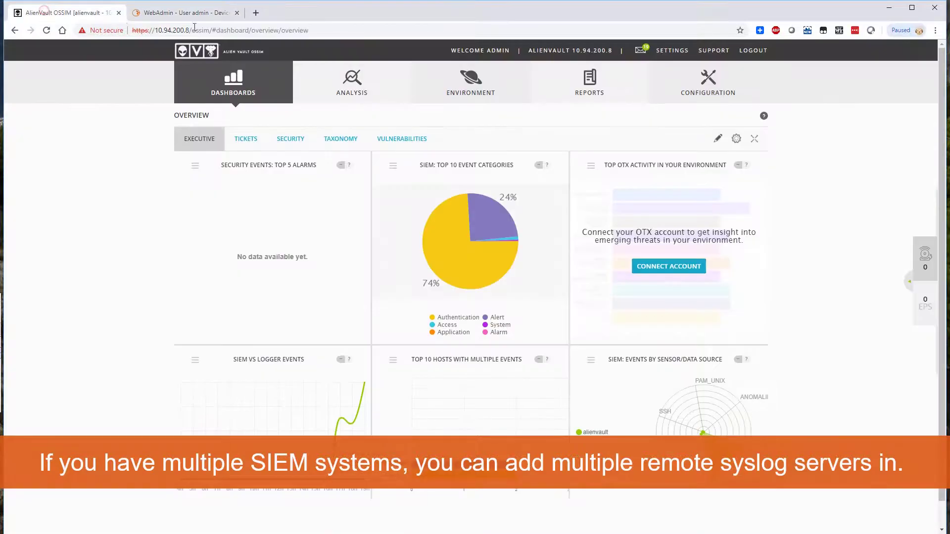
Step: Close the WebAdmin tab and open the OSSIM Message Center
click(232, 15)
click(236, 14)
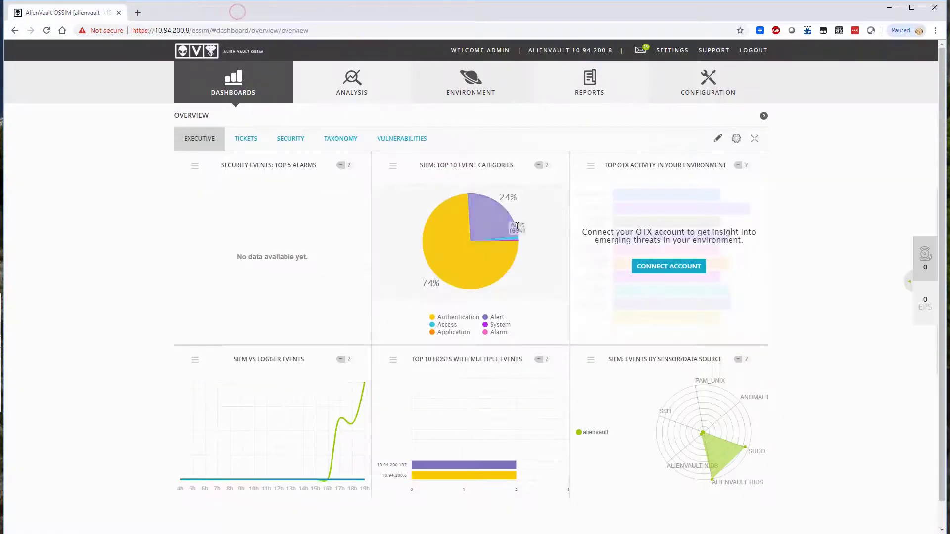
mouse_move(647, 76)
click(640, 49)
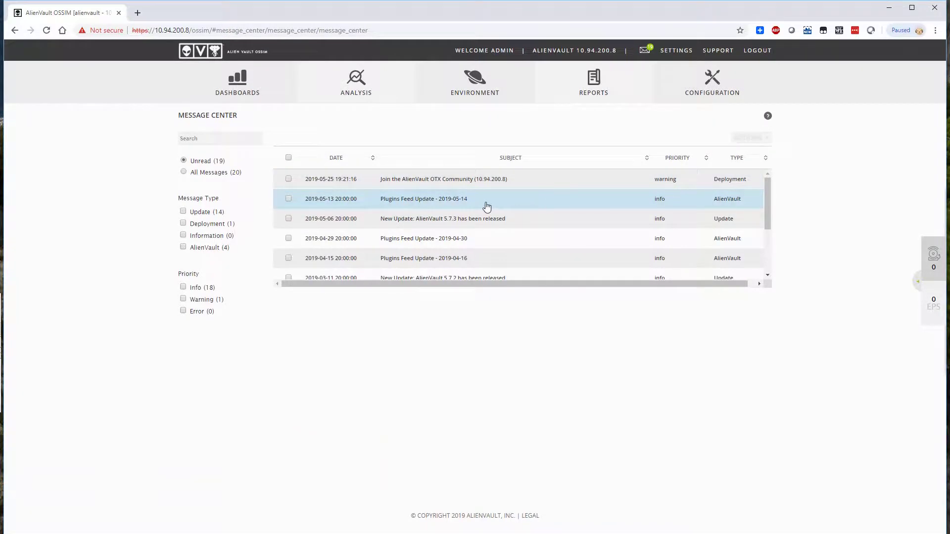
Step: Scroll through the 19 unread messages, mostly update notices plus an OTX invitation
scroll(483, 224, down, 1)
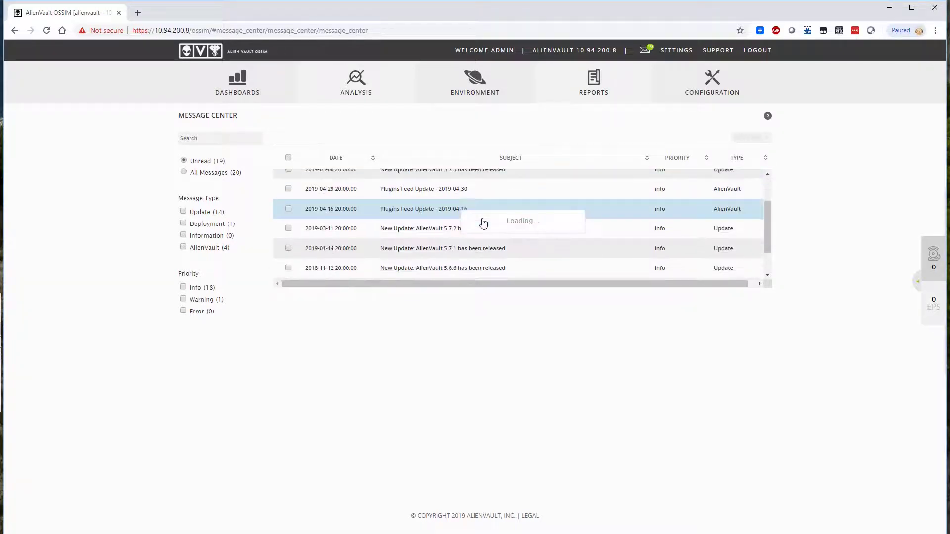
scroll(489, 224, down, 2)
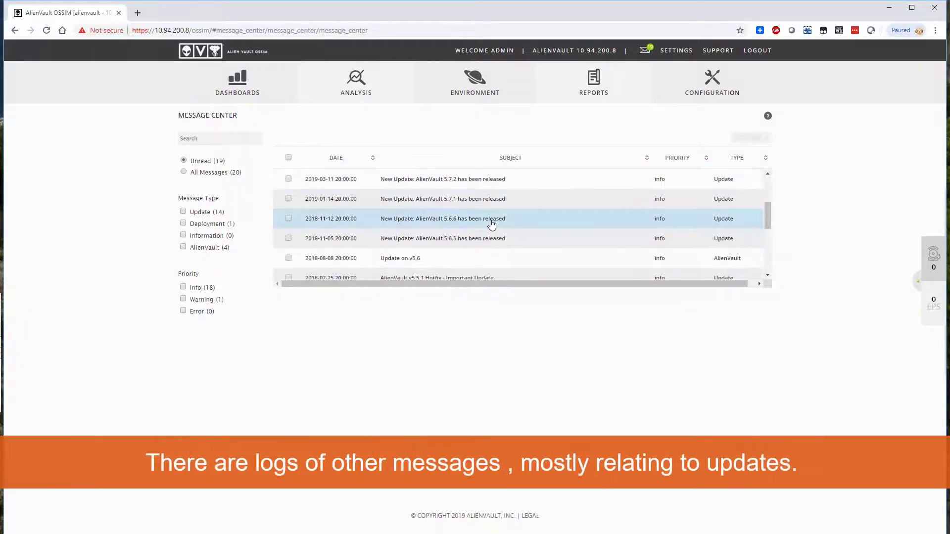
scroll(492, 224, down, 2)
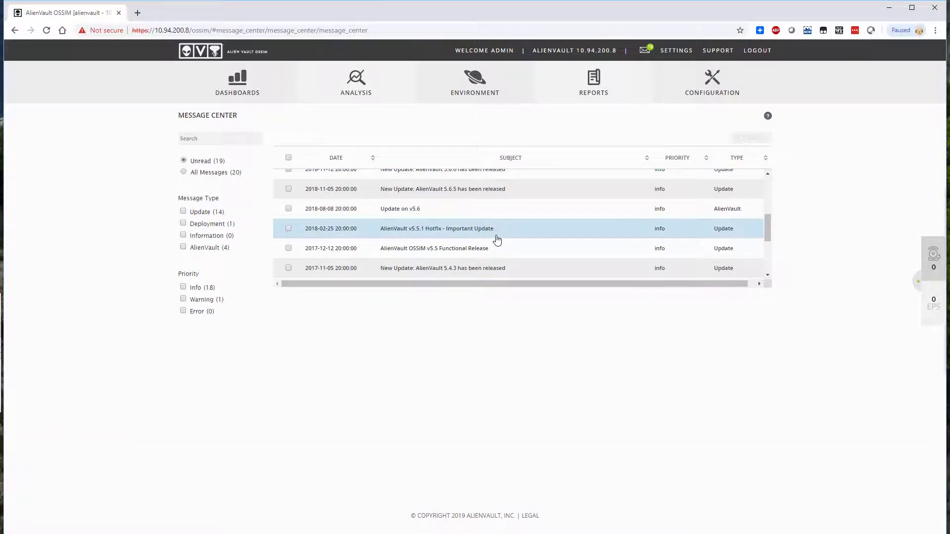
scroll(497, 239, down, 2)
scroll(497, 240, down, 2)
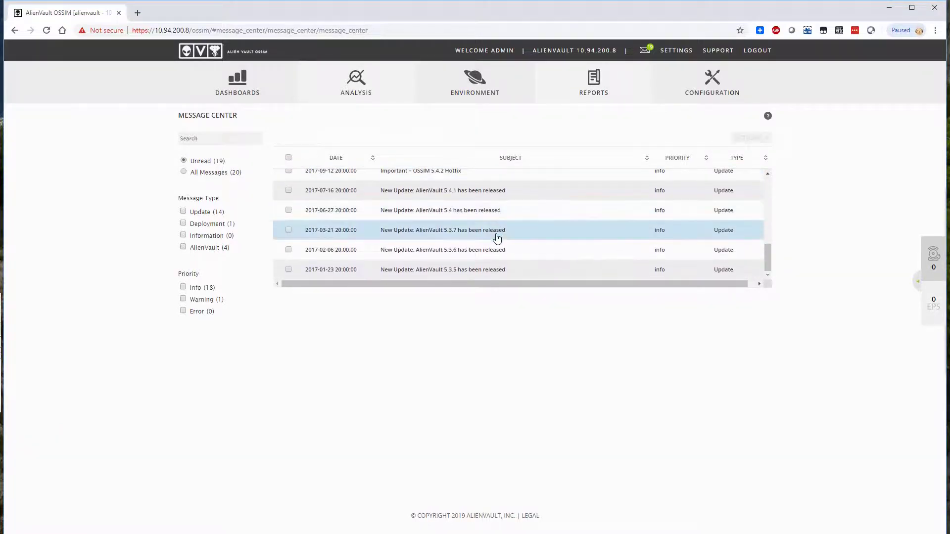
scroll(497, 239, up, 6)
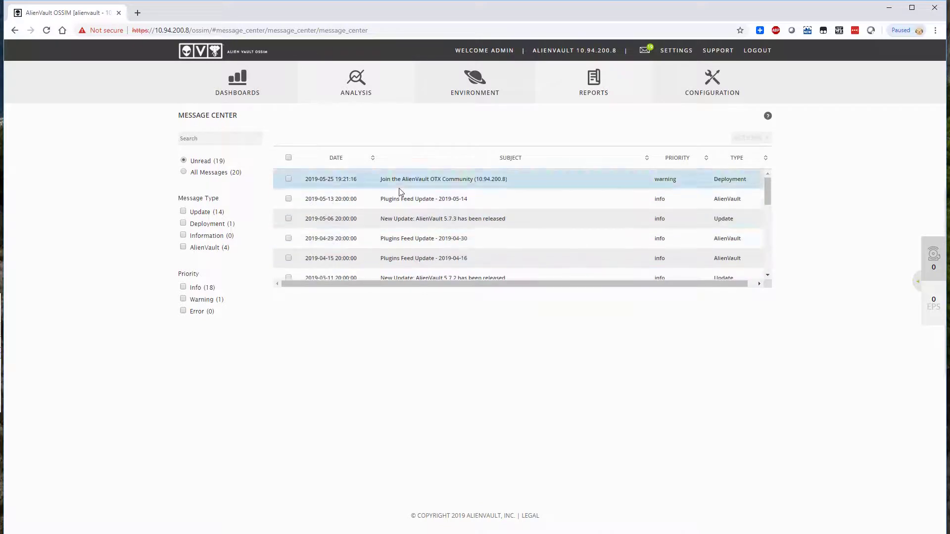
Step: Show all 20 messages and read the 'Asset logs are not being processed (10.94.200.6)' warning
click(236, 173)
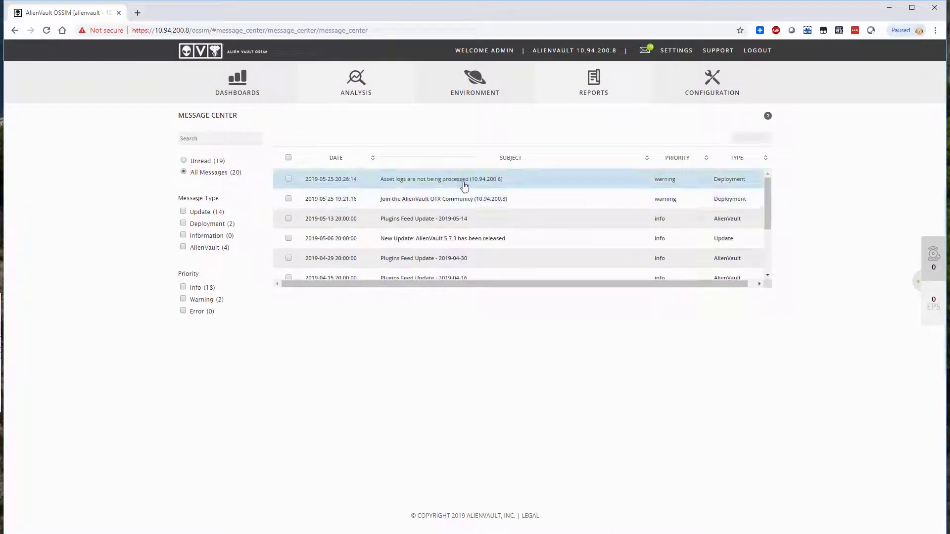
click(464, 186)
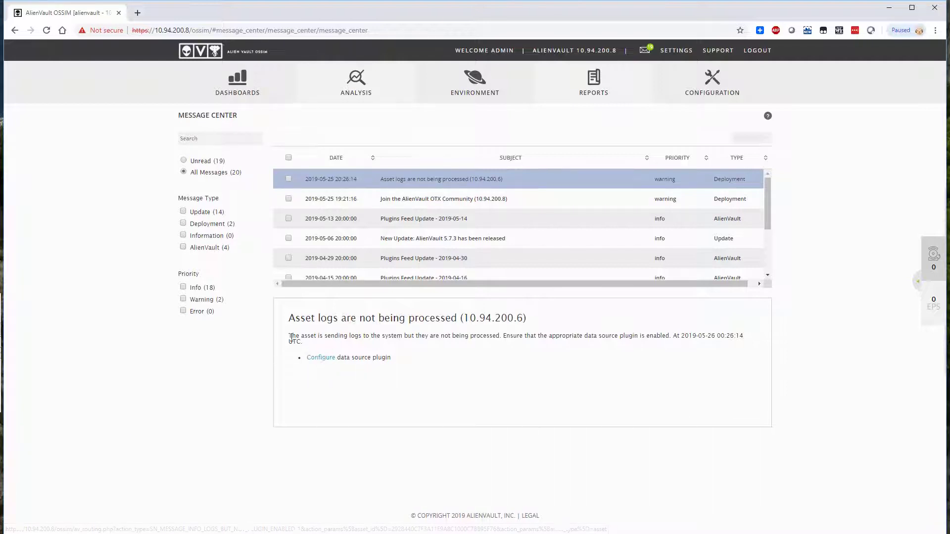
drag(289, 336, 508, 335)
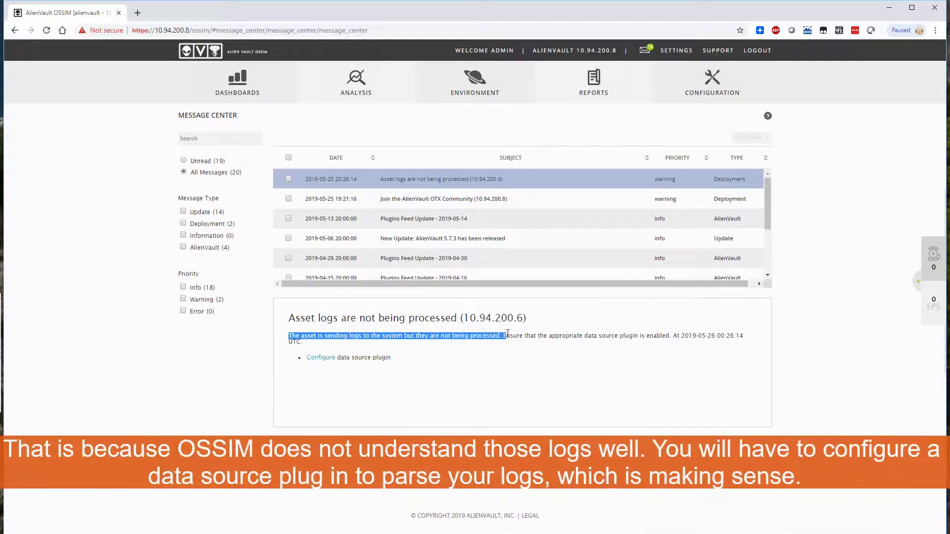
click(540, 337)
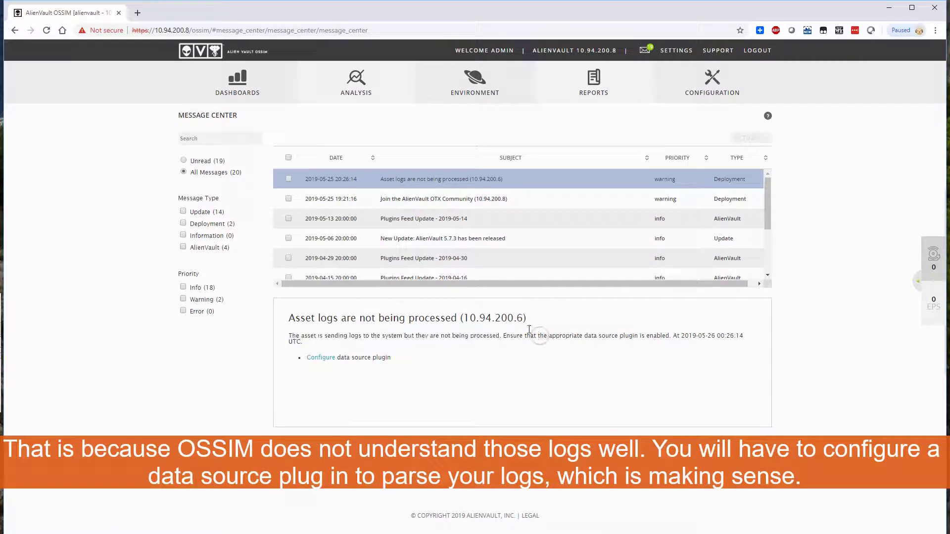
mouse_move(391, 97)
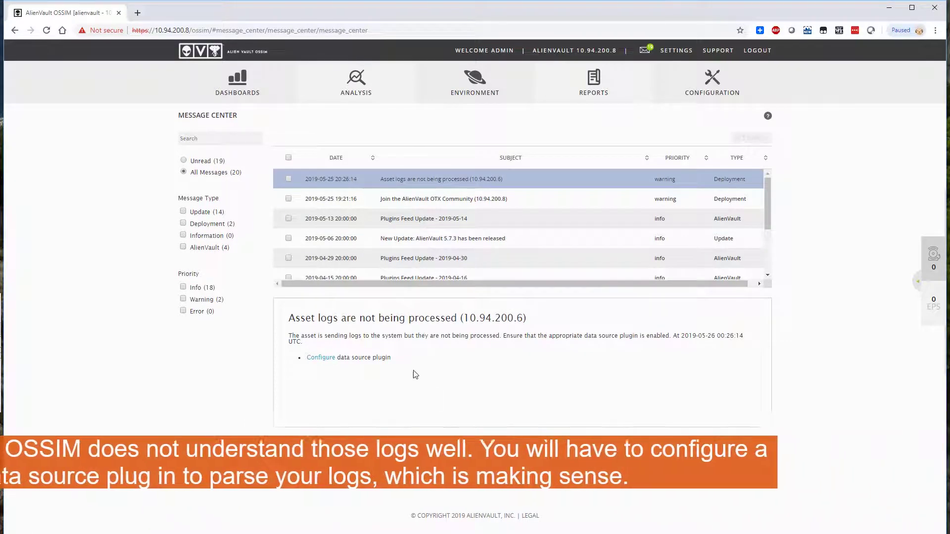
Step: Start configuring the 10.94.200.6 data source plugin with vendor Sophos
click(317, 361)
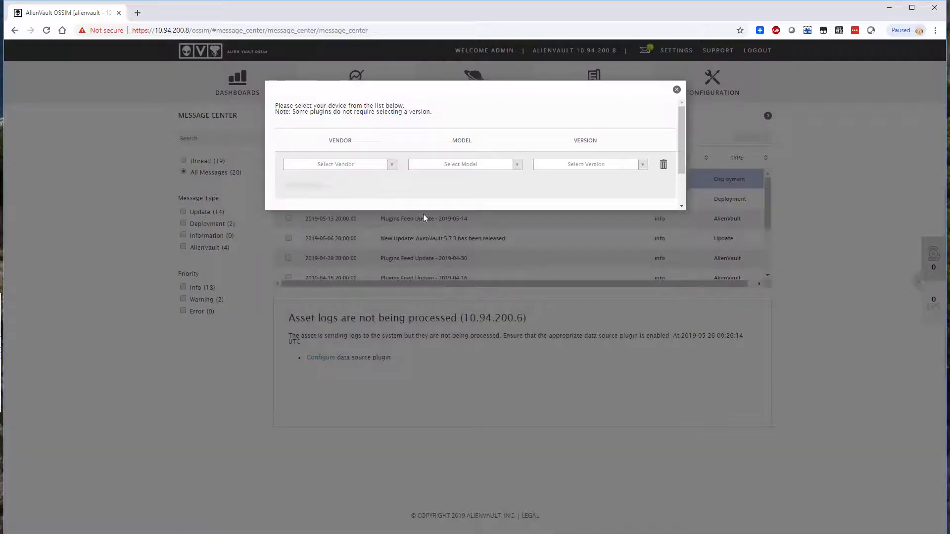
click(392, 166)
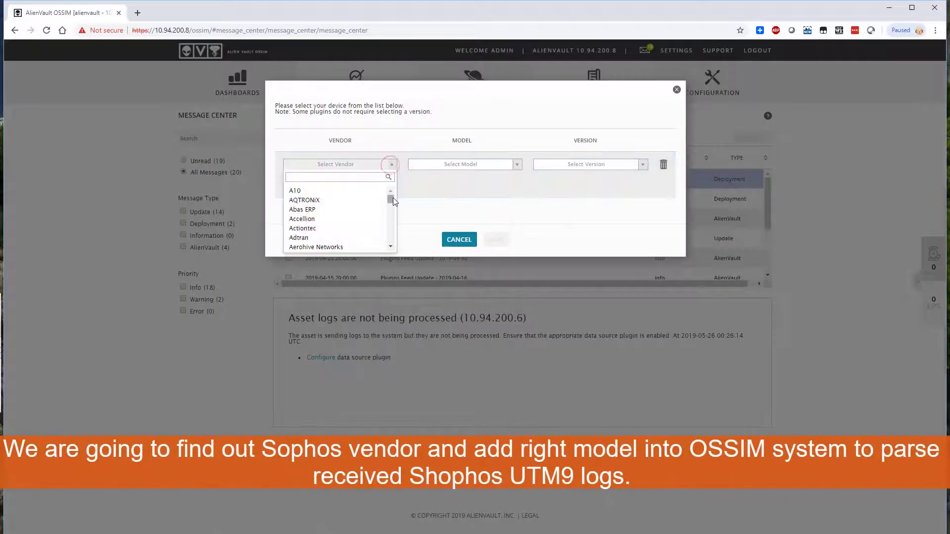
drag(393, 197, 392, 230)
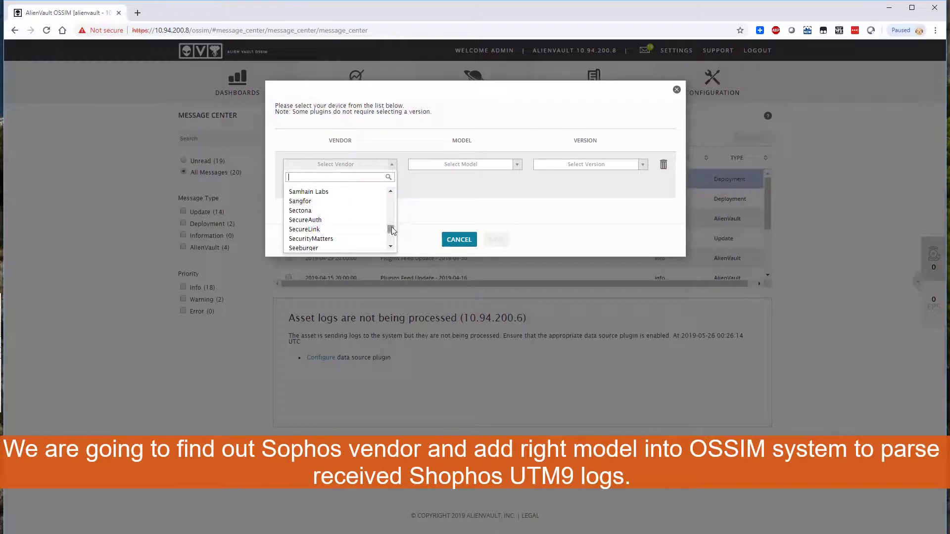
scroll(392, 237, down, 6)
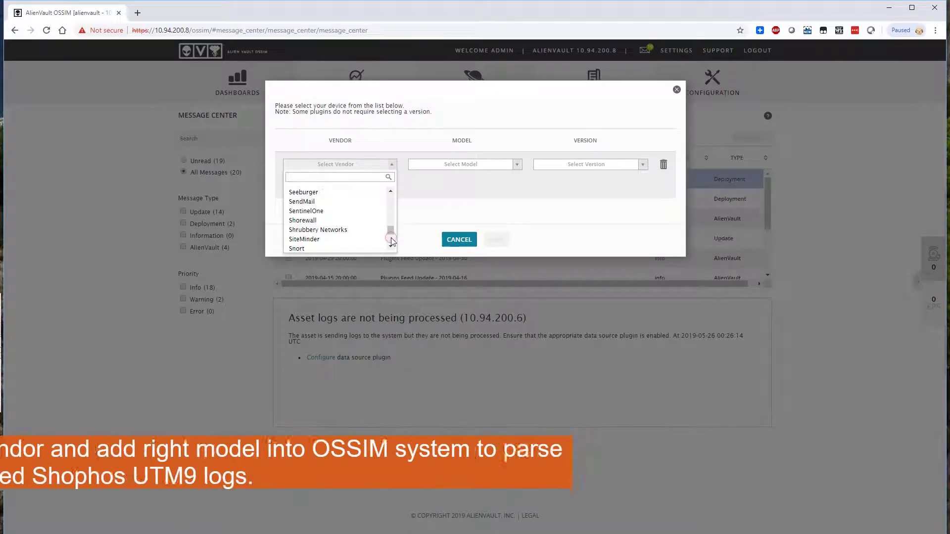
scroll(392, 239, down, 3)
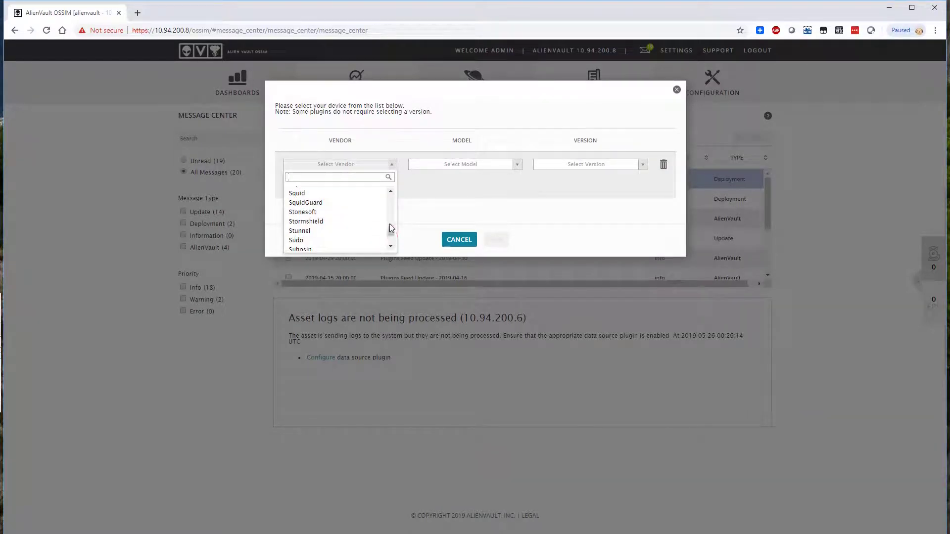
scroll(391, 225, up, 3)
click(350, 239)
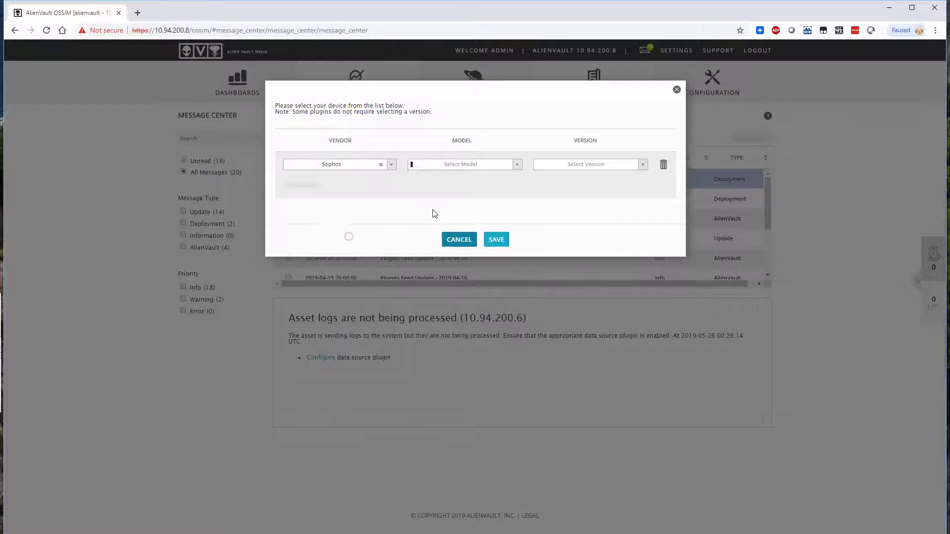
Step: Select model Sophos-UTM and version '-', then save the plugin
click(514, 164)
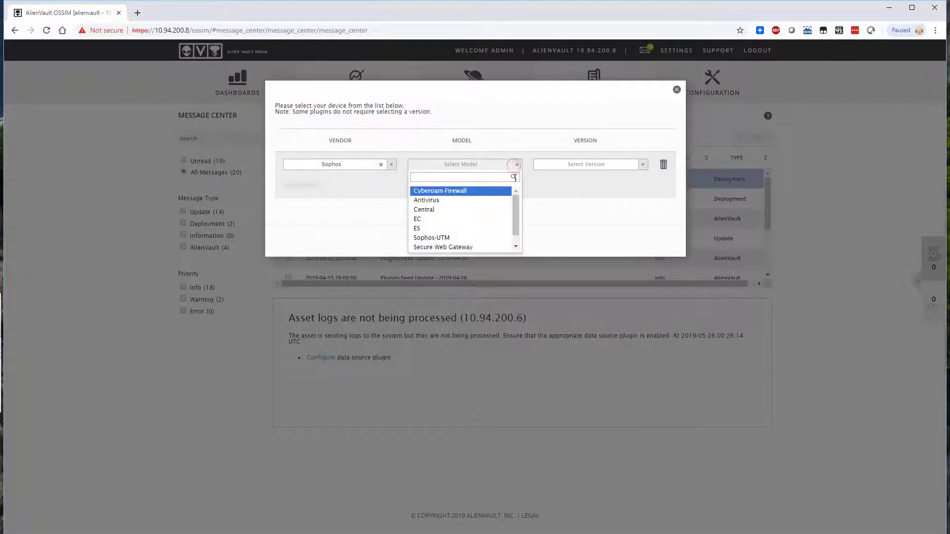
scroll(515, 227, down, 1)
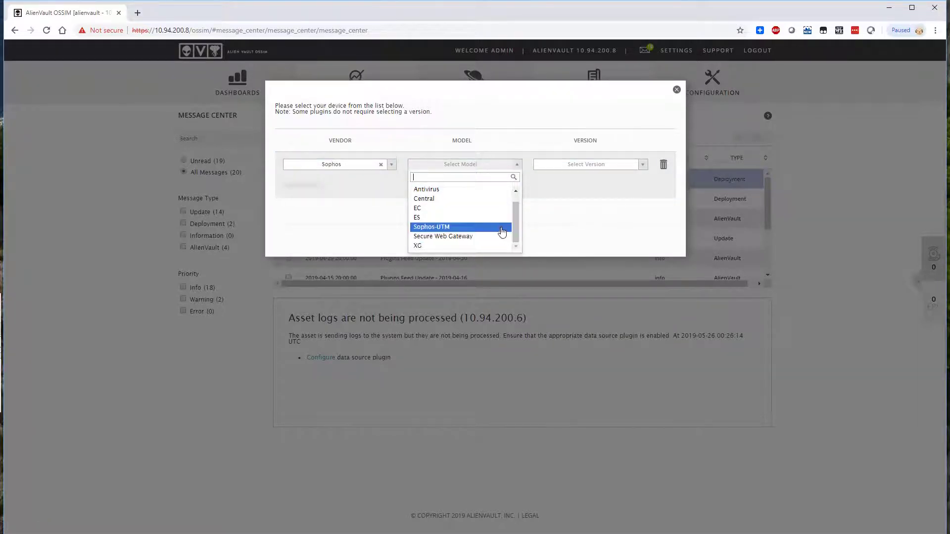
click(503, 231)
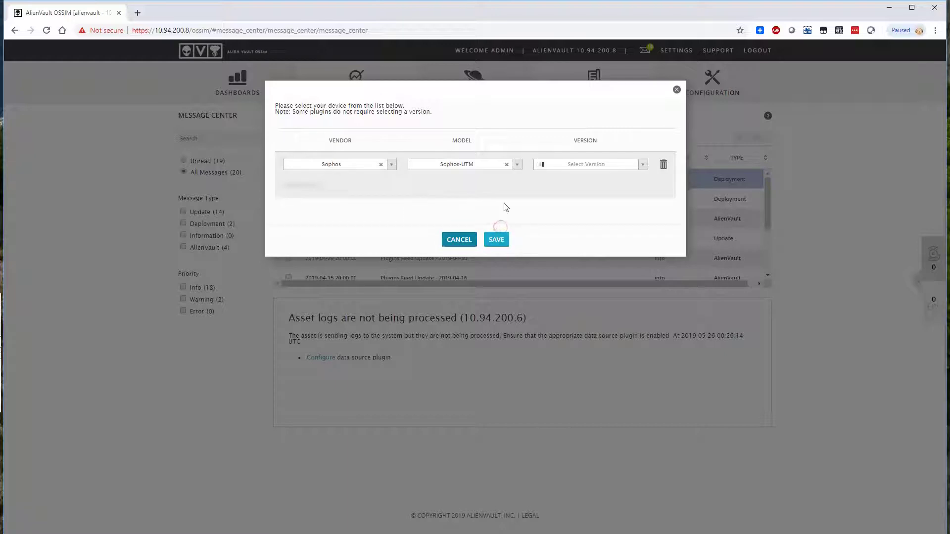
click(630, 165)
click(597, 190)
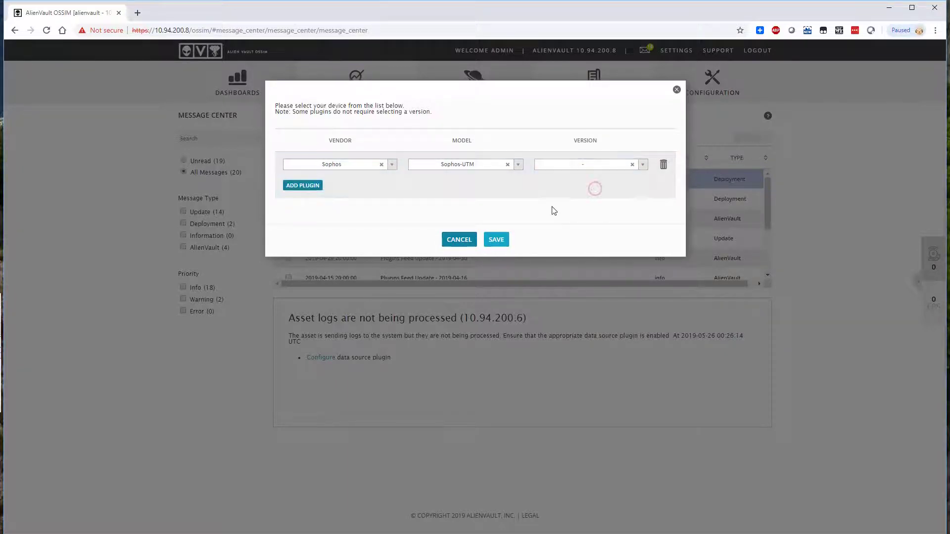
click(489, 242)
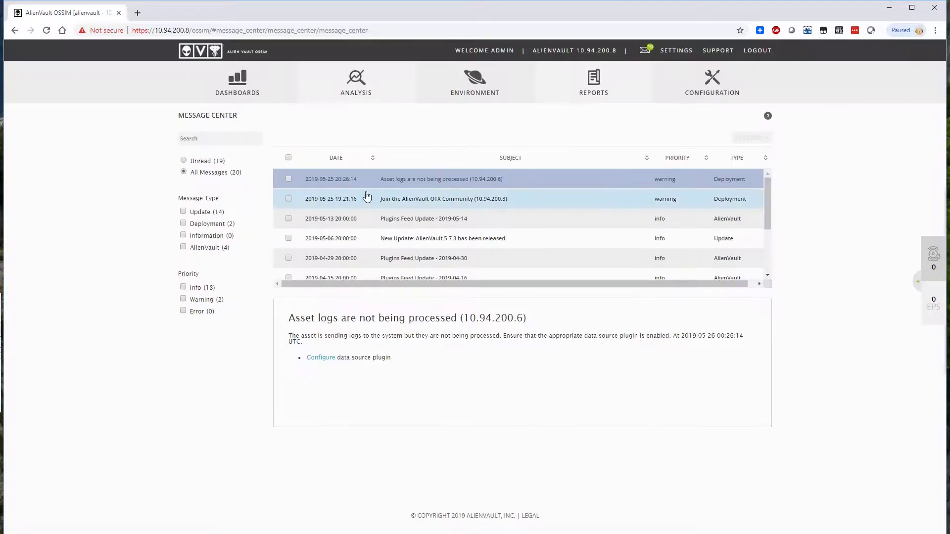
Step: Reopen the 10.94.200.6 data source plugin dialog to confirm the saved Sophos-UTM entry
click(324, 358)
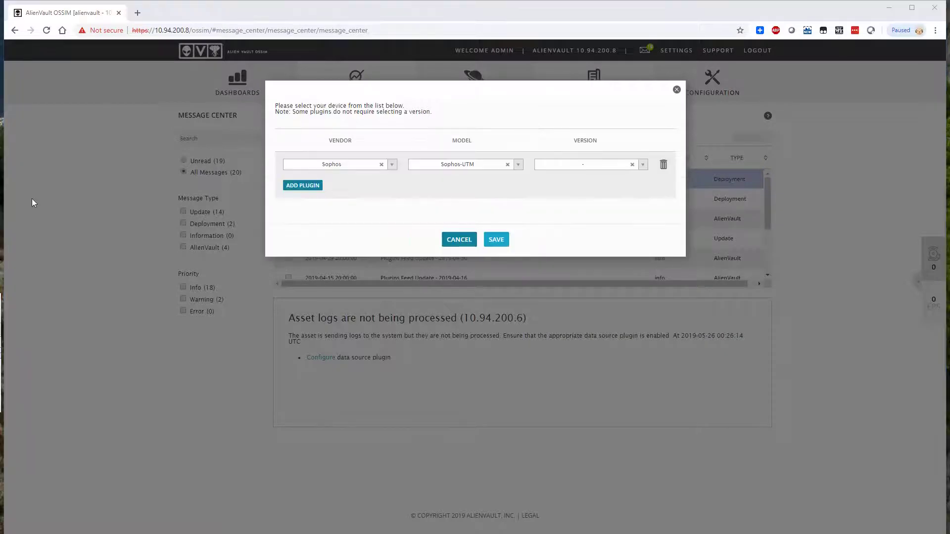
Step: Remove the blank extra plugin row so Sophos-UTM stays the asset's only plugin, and save
click(317, 188)
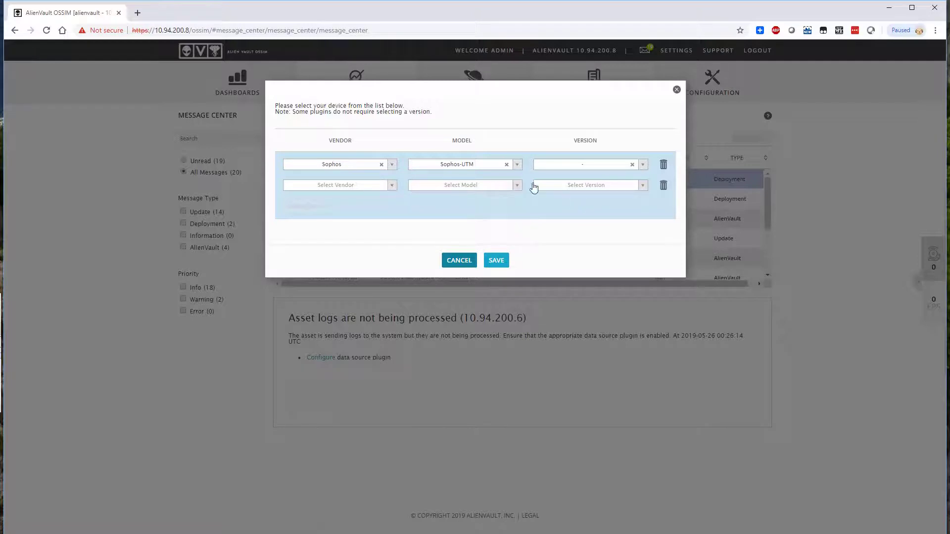
click(663, 184)
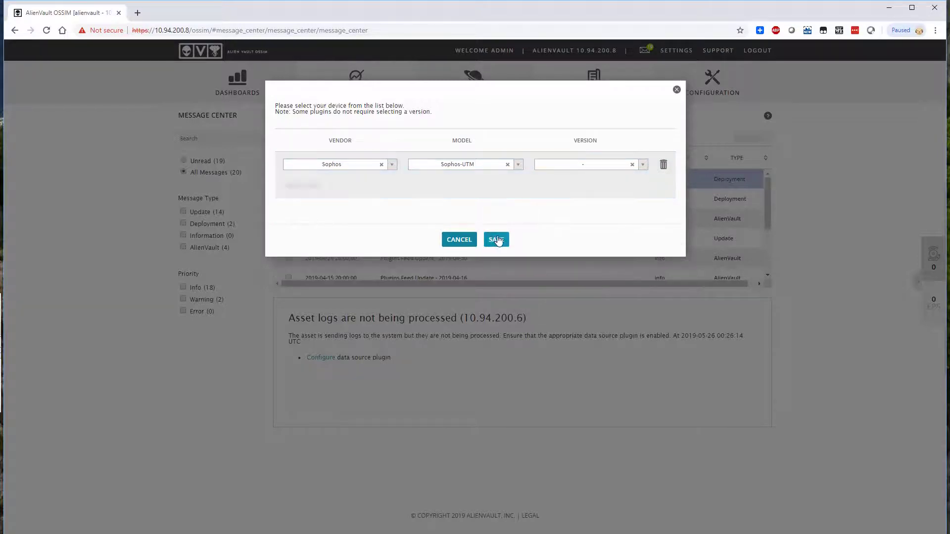
click(497, 240)
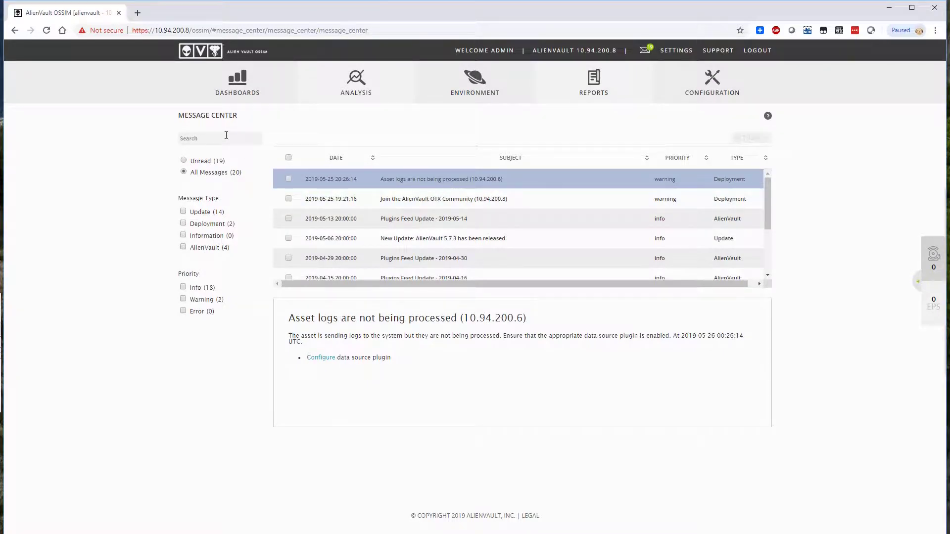
Step: Open Dashboards > Overview and check SOPHOS-UTM in the Events by Sensor/Data Source chart
click(256, 90)
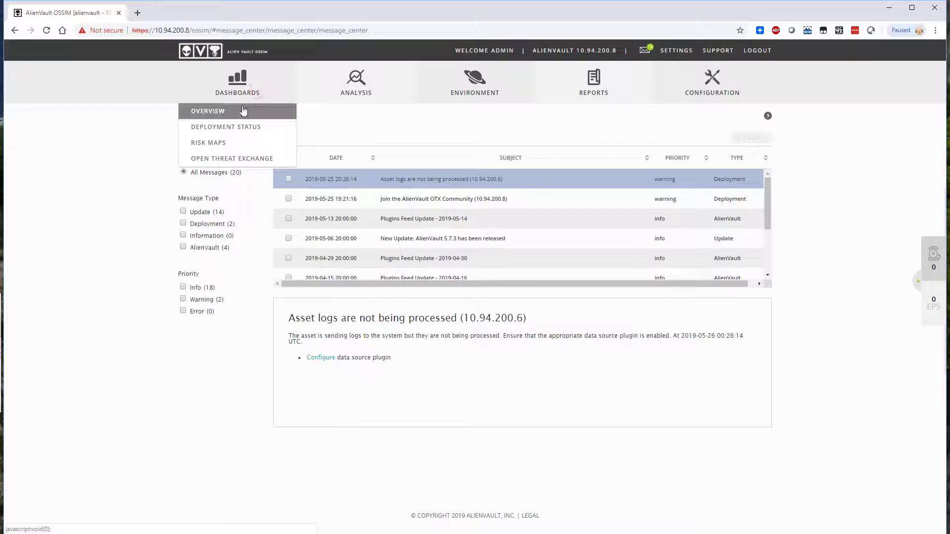
click(244, 111)
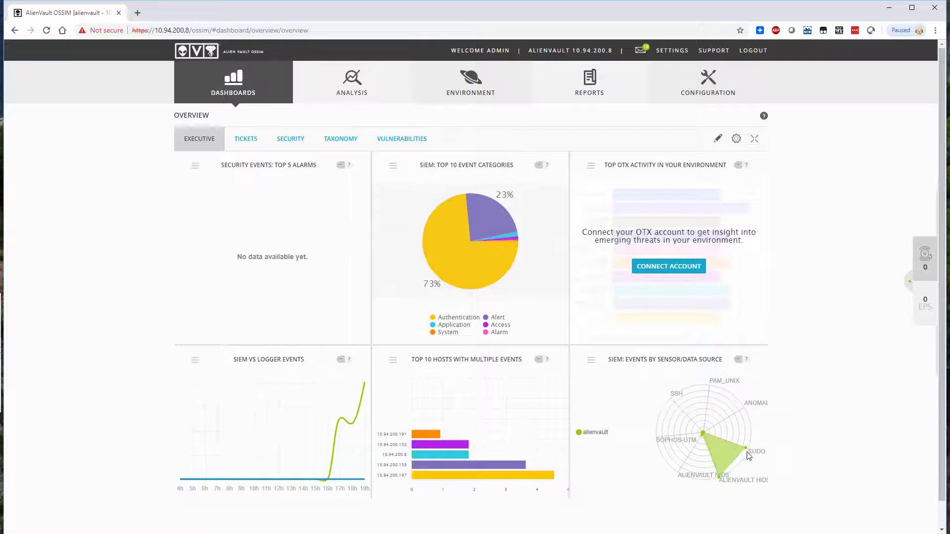
click(668, 442)
Step: Drill into the Alert category security events and scroll through the list
click(501, 321)
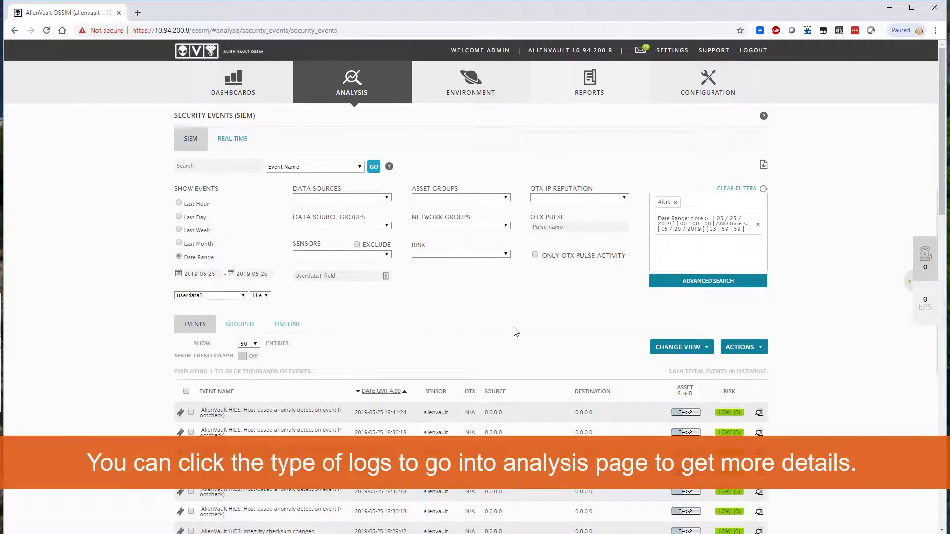
scroll(515, 331, down, 4)
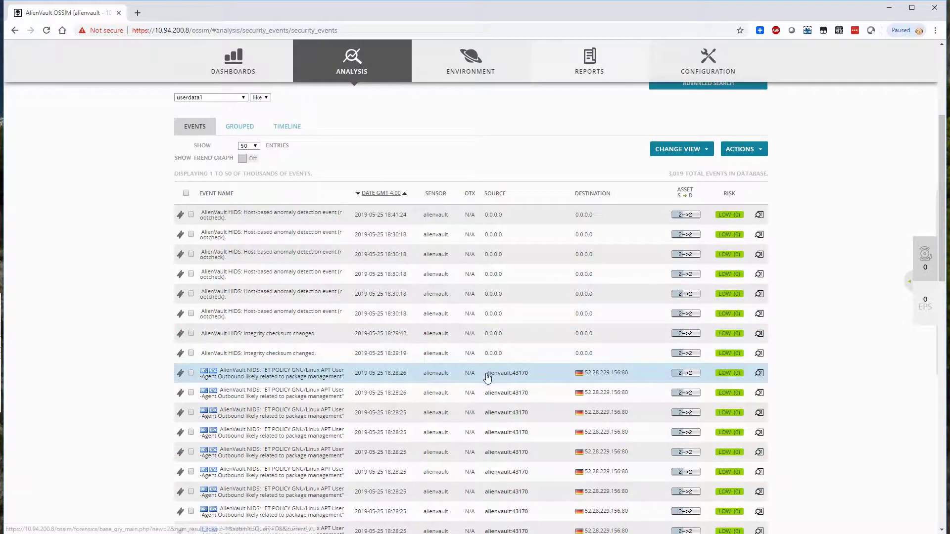
scroll(487, 377, down, 1)
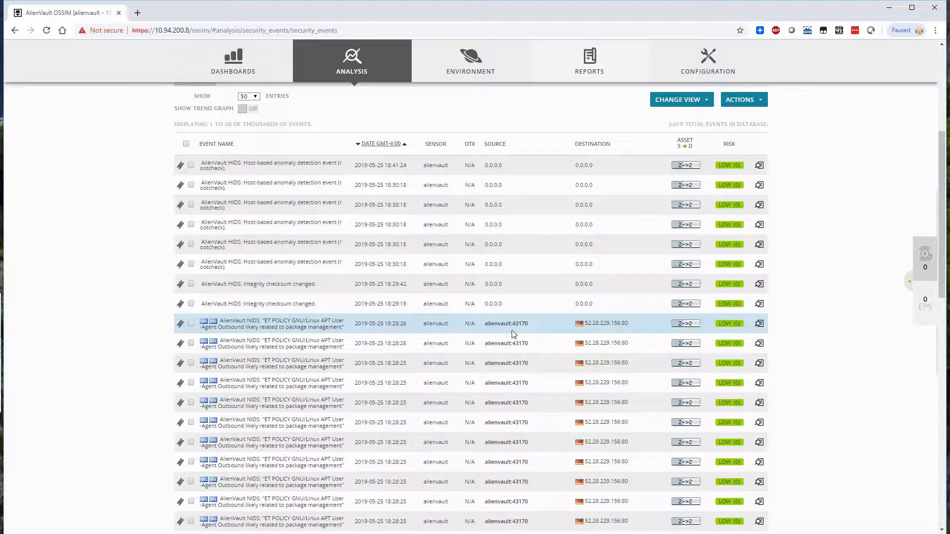
scroll(513, 342, down, 1)
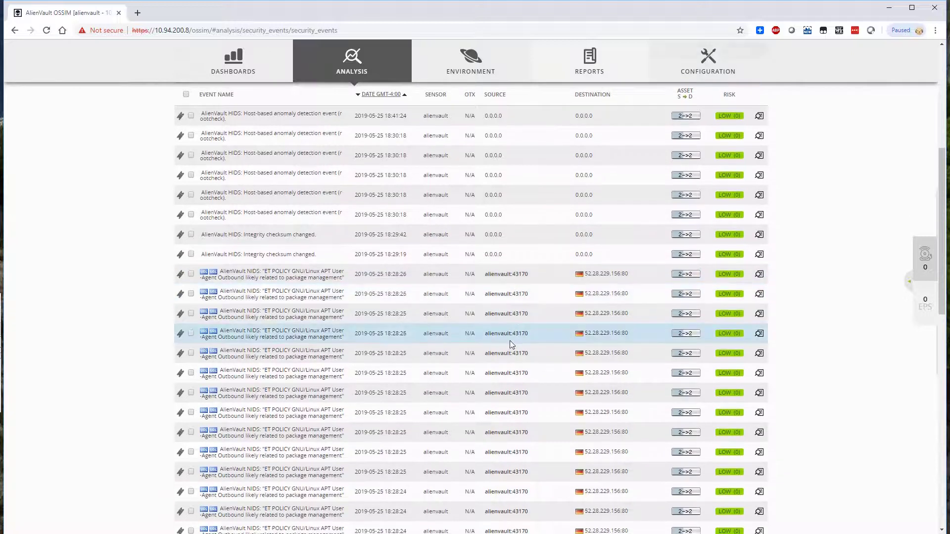
Step: Inspect the 18:28:26 NIDS event details, then close them and return to the list top
click(286, 297)
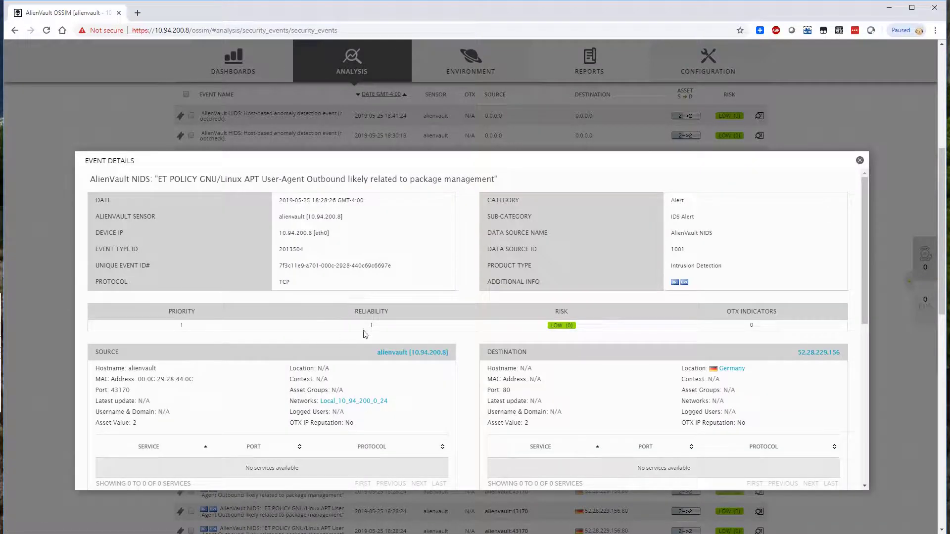
click(859, 162)
scroll(794, 192, up, 5)
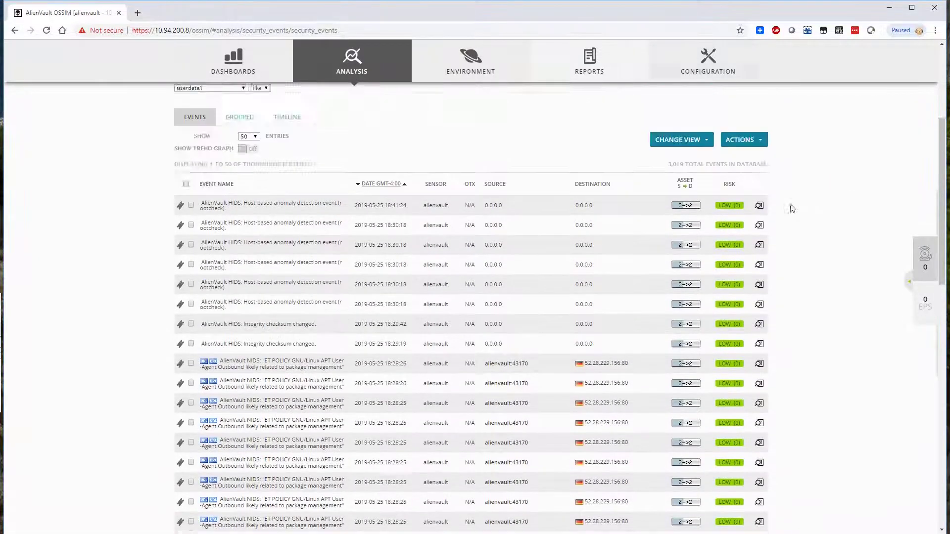
scroll(776, 203, up, 1)
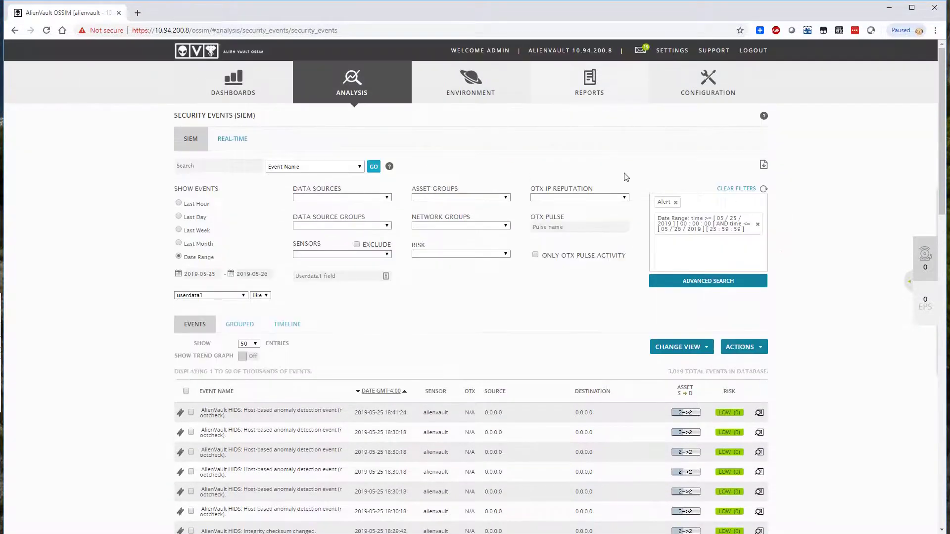
Step: Watch Sophos UTM events arrive in the Real-Time view, then return to the SIEM list
click(234, 142)
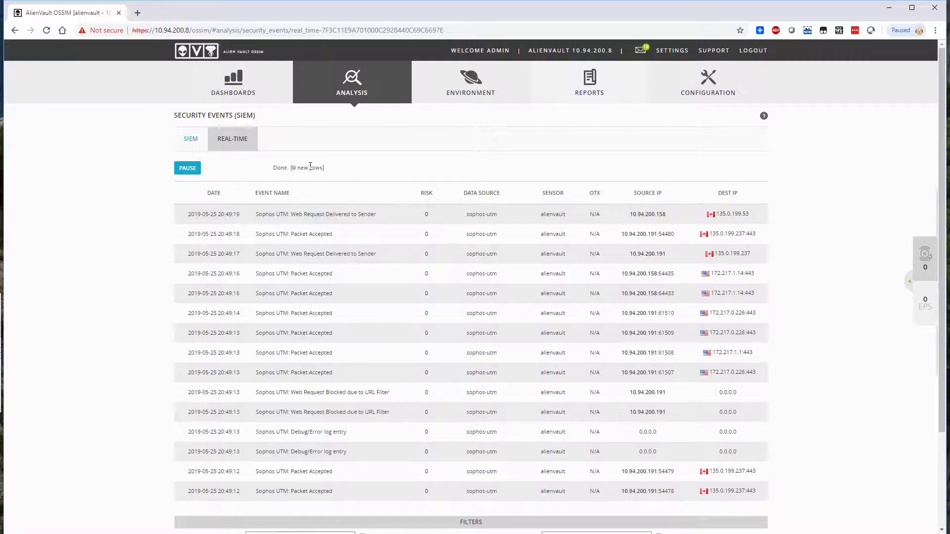
click(192, 141)
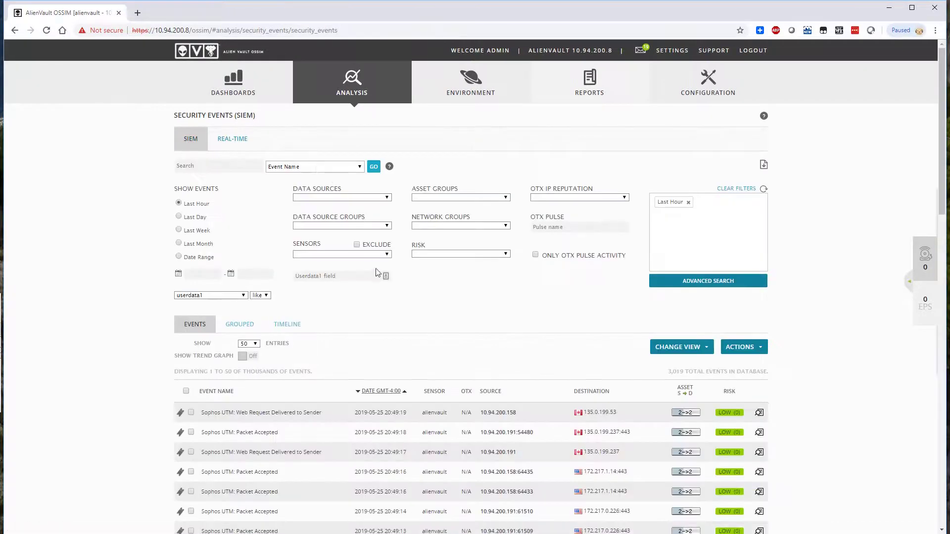
scroll(381, 275, down, 3)
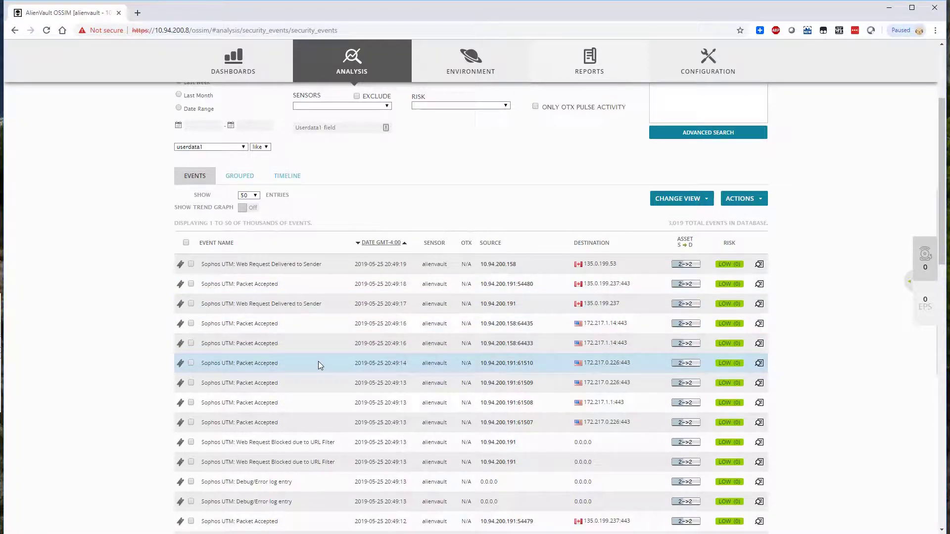
scroll(320, 361, down, 1)
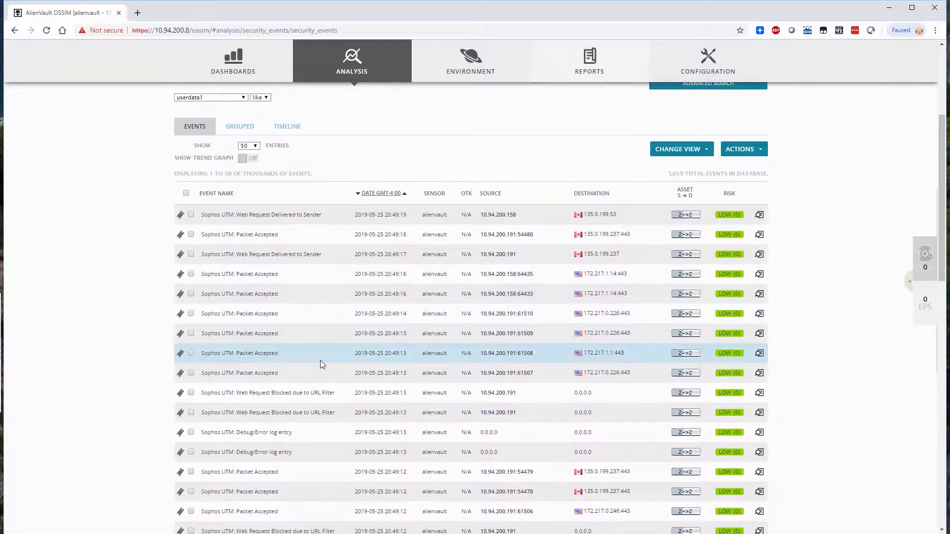
scroll(320, 361, down, 1)
scroll(319, 363, down, 2)
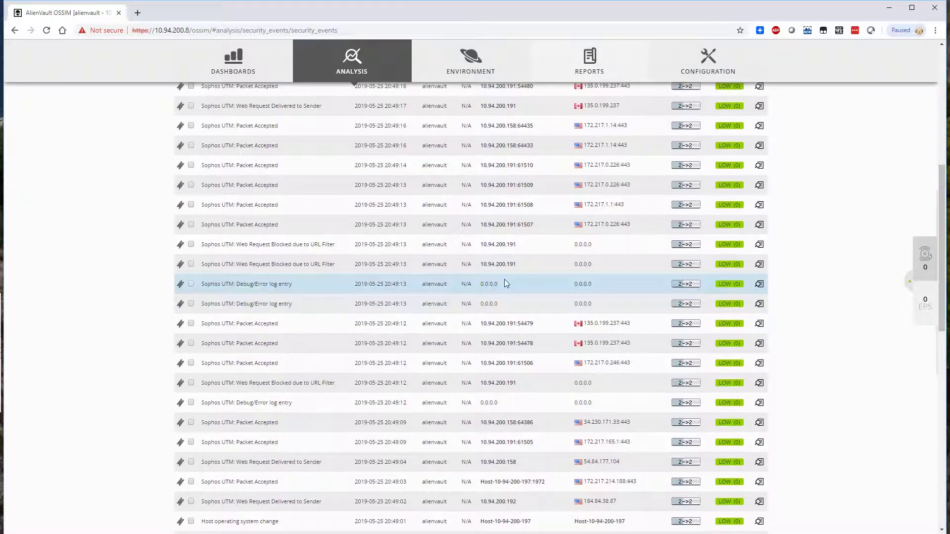
scroll(312, 294, down, 4)
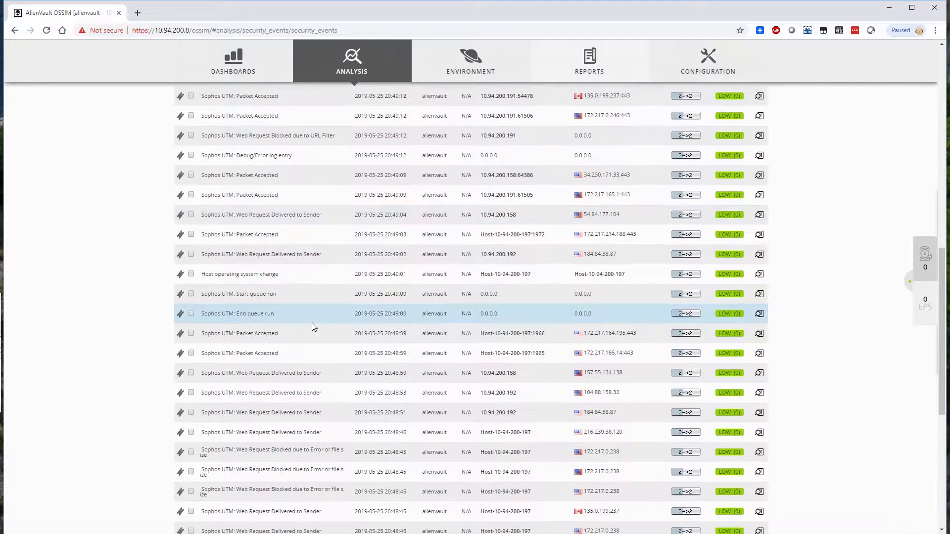
scroll(312, 323, down, 3)
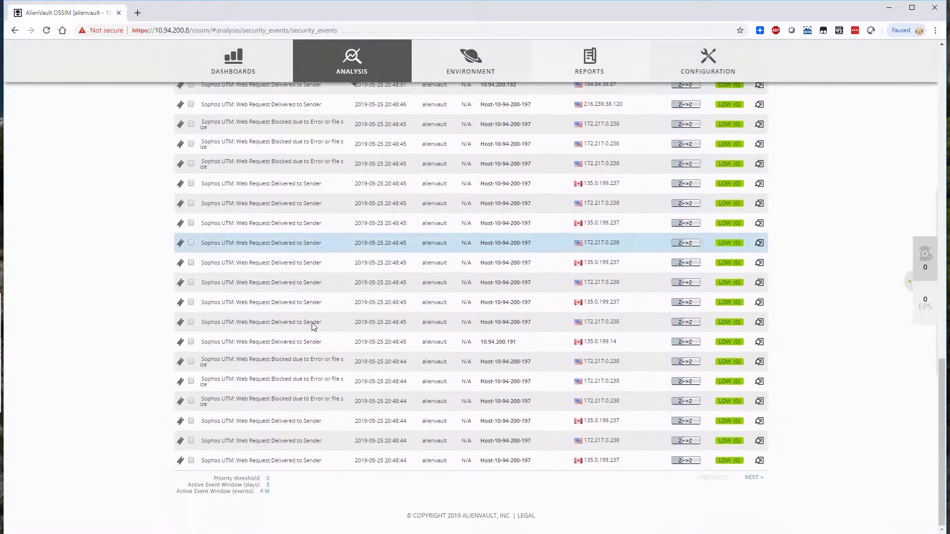
scroll(312, 323, up, 10)
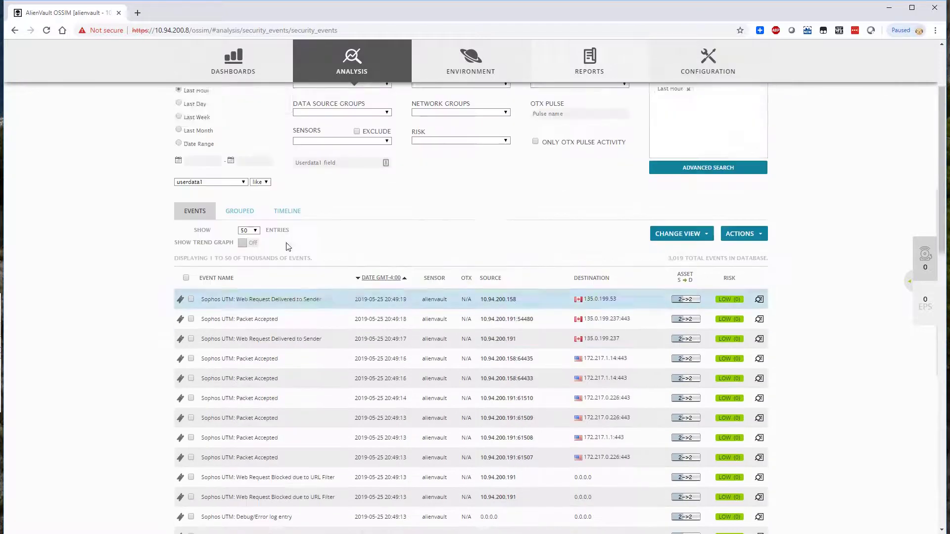
mouse_move(218, 49)
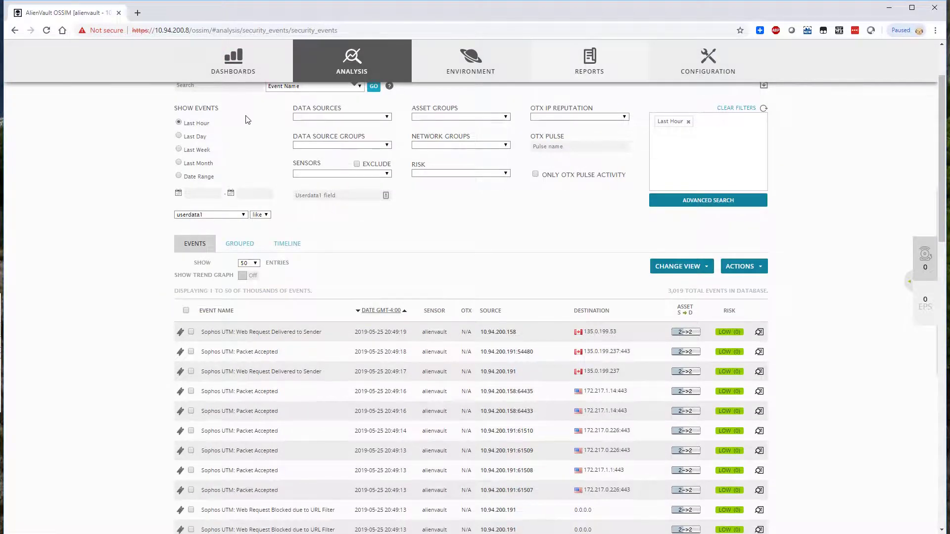
scroll(247, 119, up, 2)
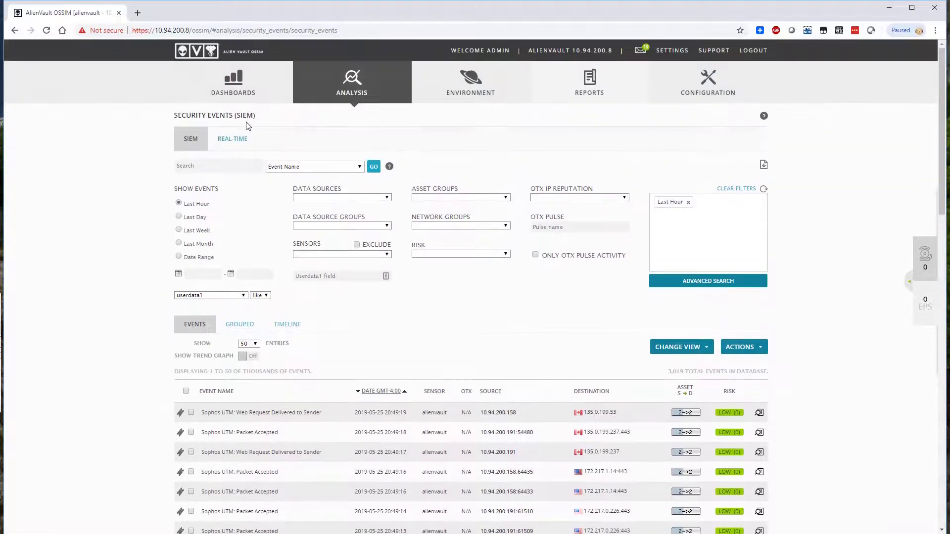
Step: On Dashboards > Overview, drill into the latest point of the SIEM vs Logger Events chart
click(233, 95)
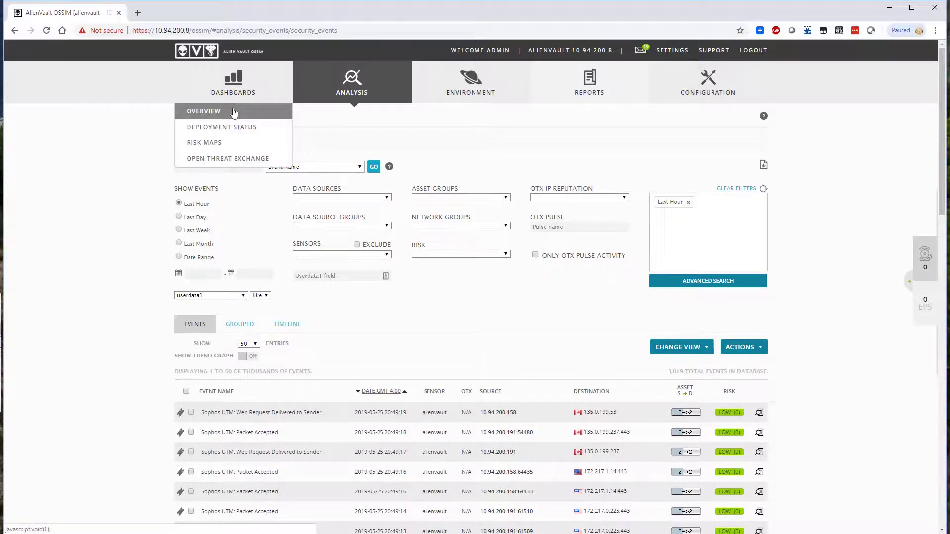
click(234, 112)
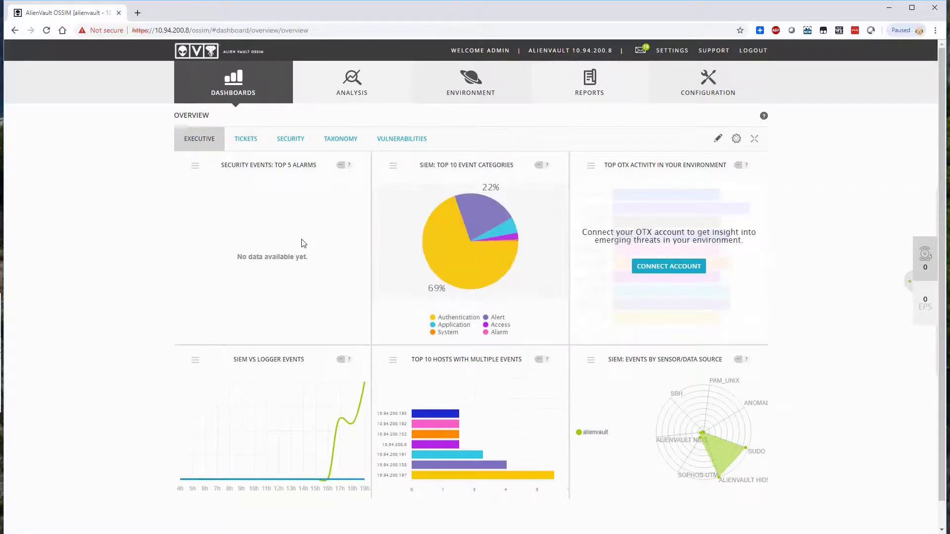
scroll(310, 265, down, 1)
click(364, 355)
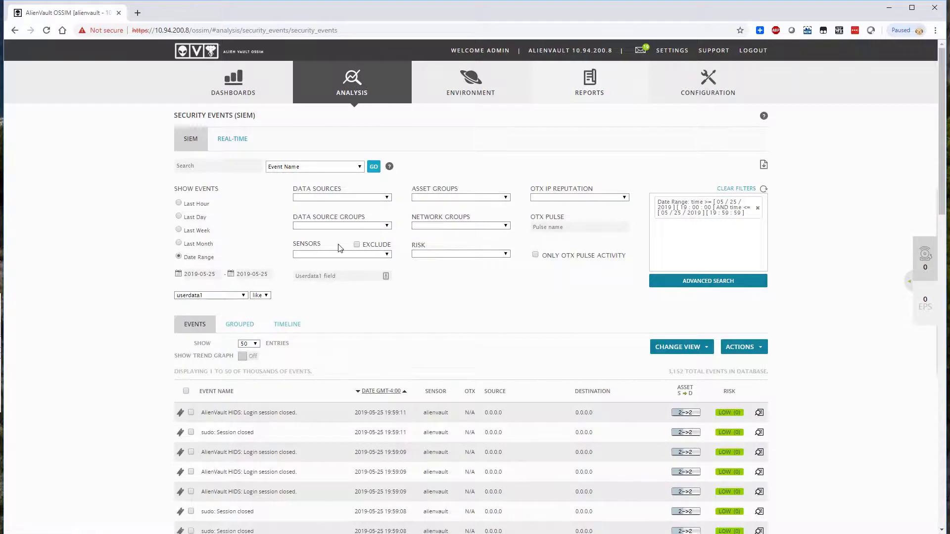
Step: Limit security events to the Last Hour and review the Sophos UTM Packet Accepted and Web Request entries
scroll(338, 248, down, 1)
scroll(334, 242, down, 2)
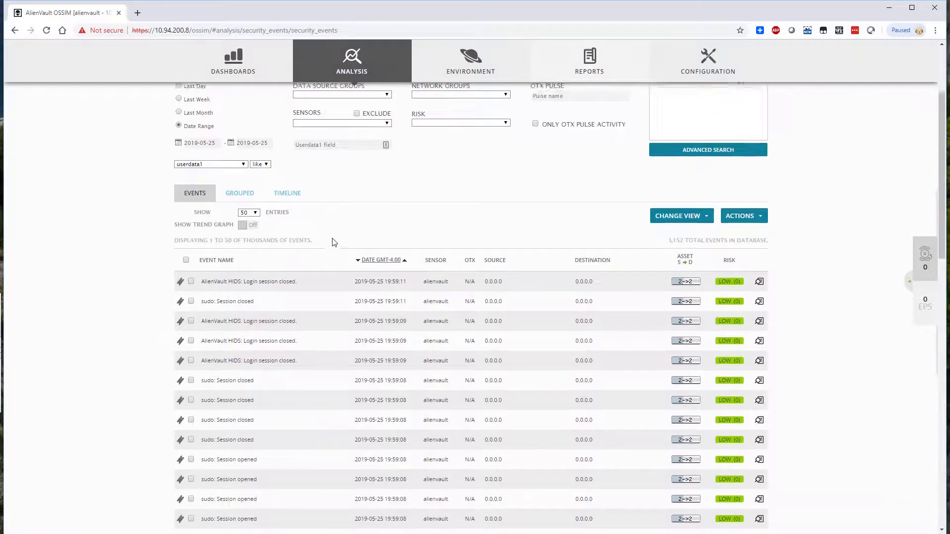
scroll(333, 242, up, 4)
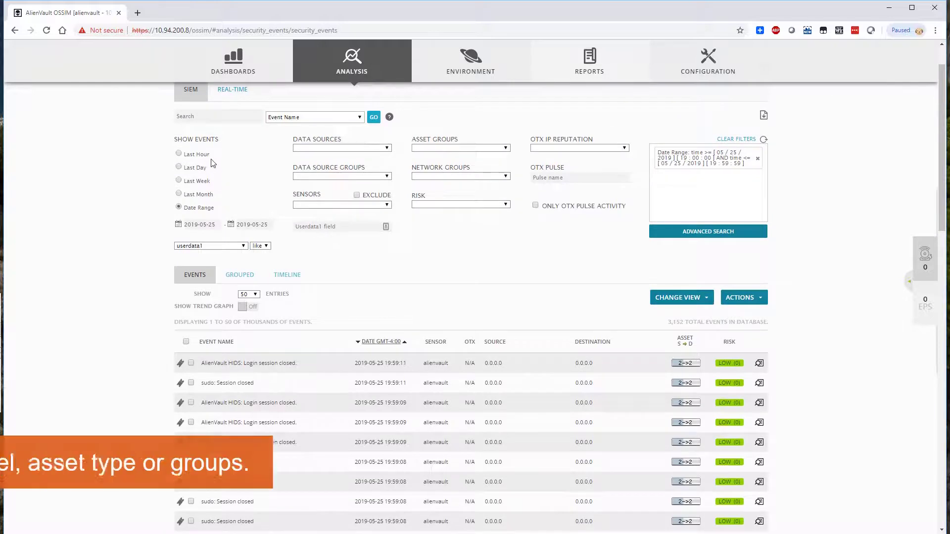
click(180, 153)
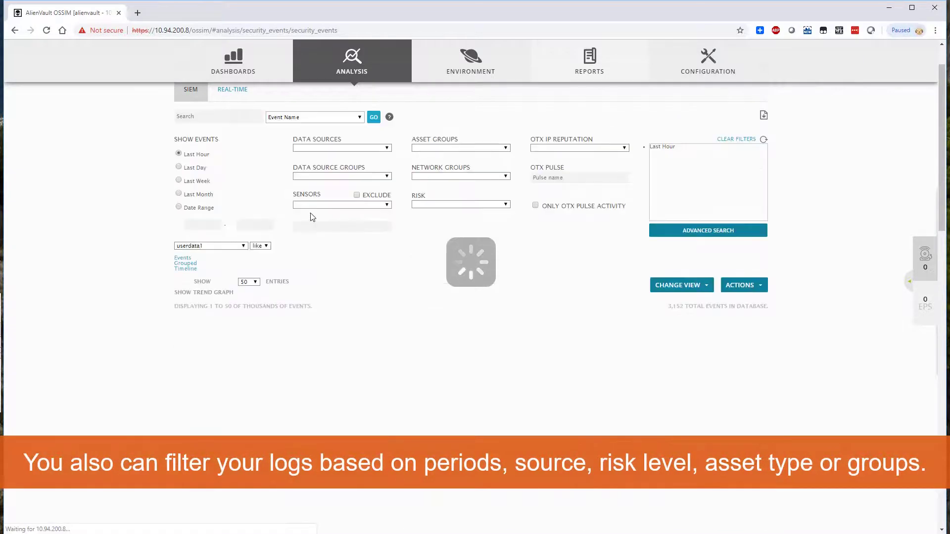
scroll(309, 245, down, 4)
scroll(311, 250, down, 3)
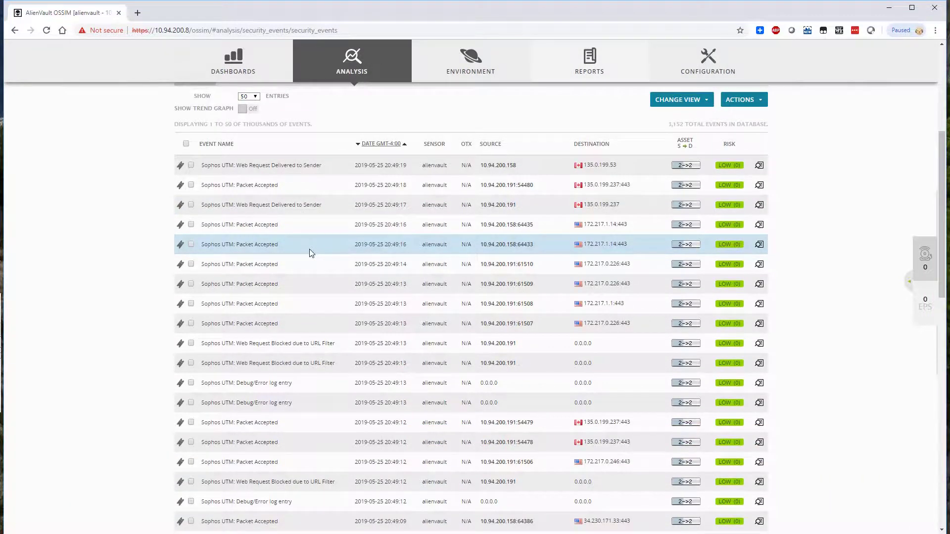
scroll(309, 248, down, 1)
scroll(310, 248, up, 4)
scroll(318, 257, up, 2)
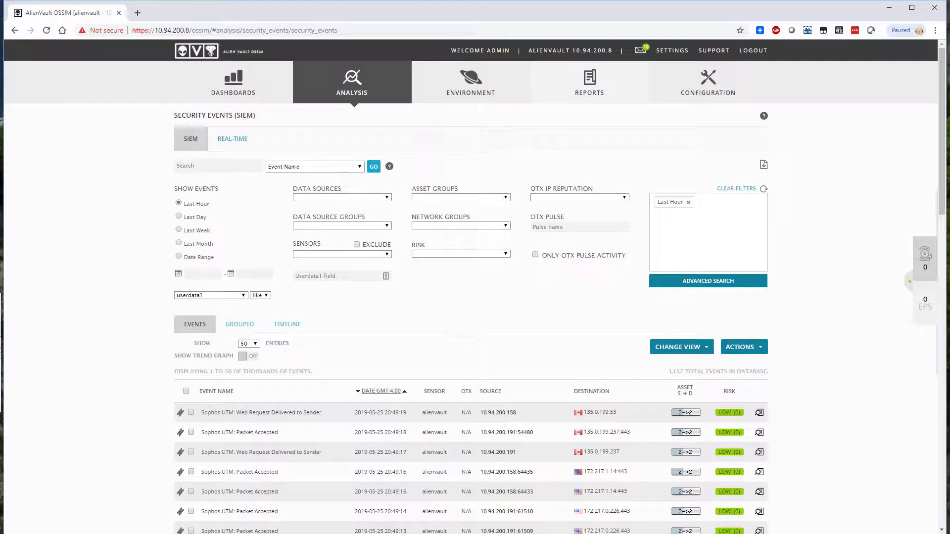
Step: Go to Dashboards > Overview to load the executive widgets
click(235, 94)
mouse_move(234, 95)
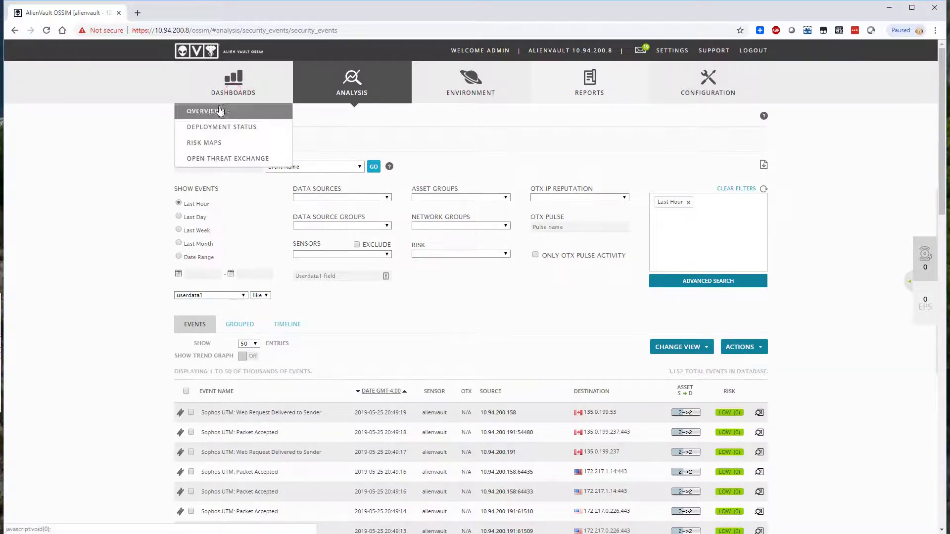
click(210, 111)
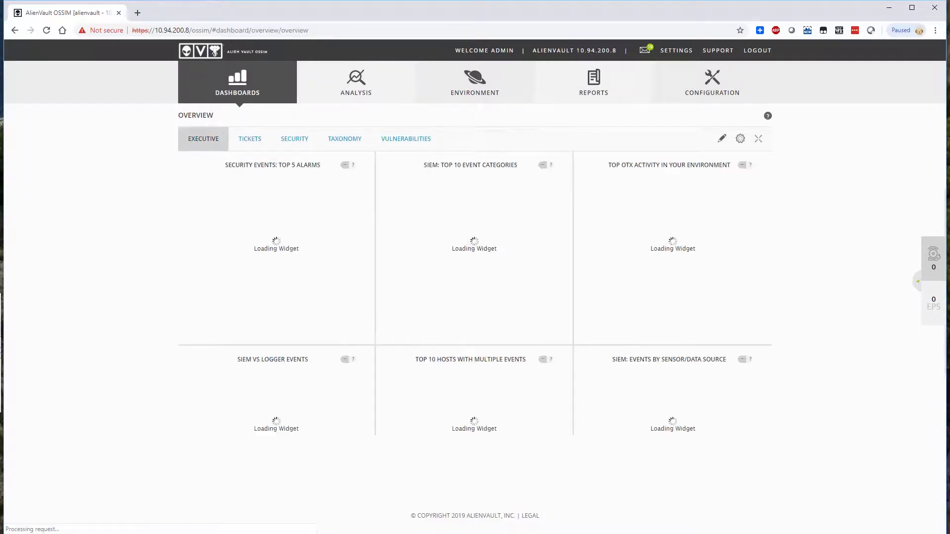